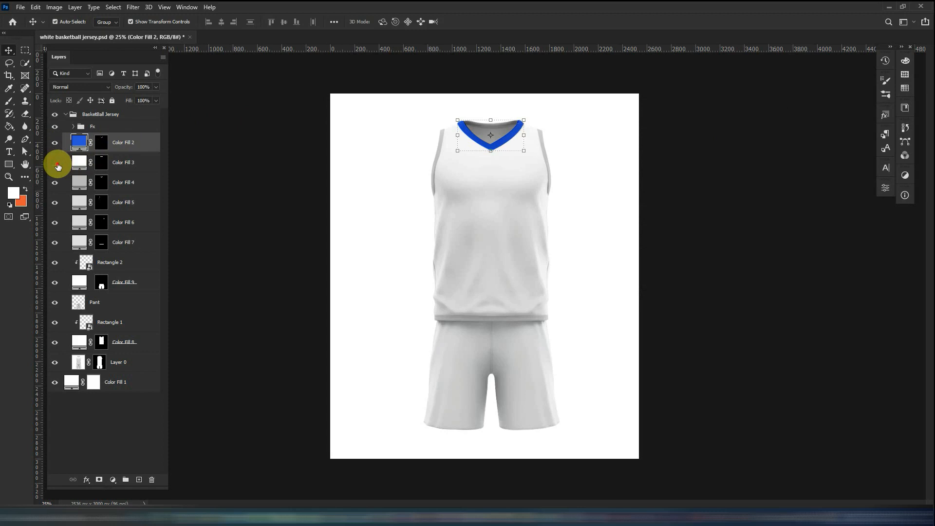
Recolor the back collar trim on the Color Fill 3 layer to blue #2056da.
{"action": "double_click", "coordinate": [79, 163]}
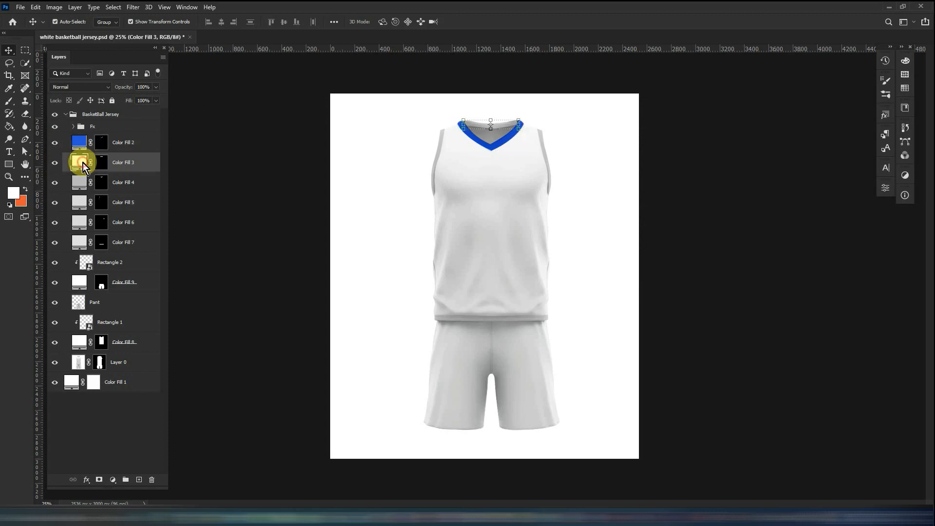
{"action": "type", "text": "2056da"}
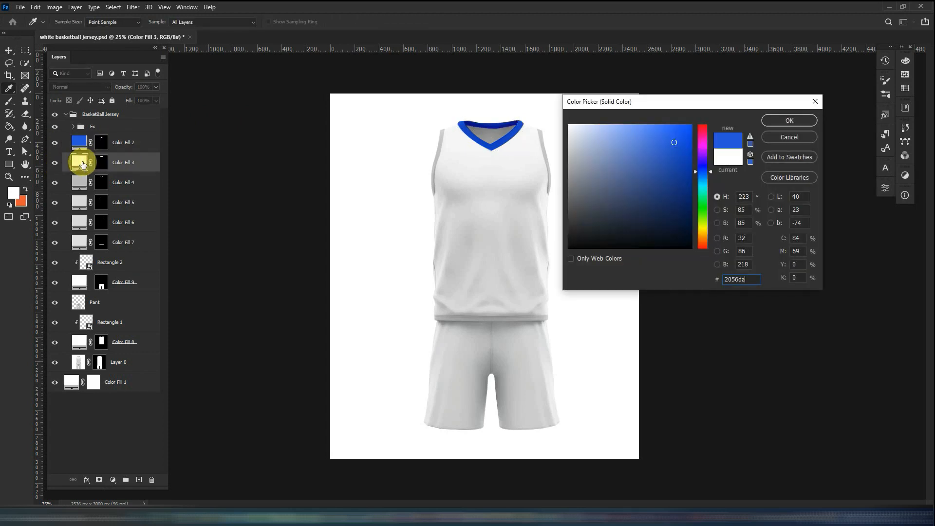
{"action": "left_click", "coordinate": [782, 119]}
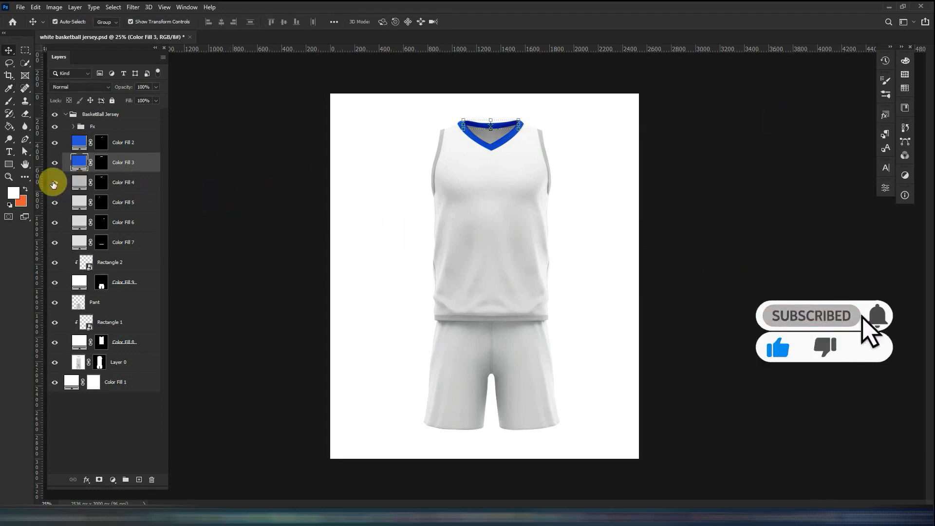
Recolor the inside of the neck opening on the Color Fill 4 layer to rust brown #9b4024.
{"action": "left_click", "coordinate": [79, 183]}
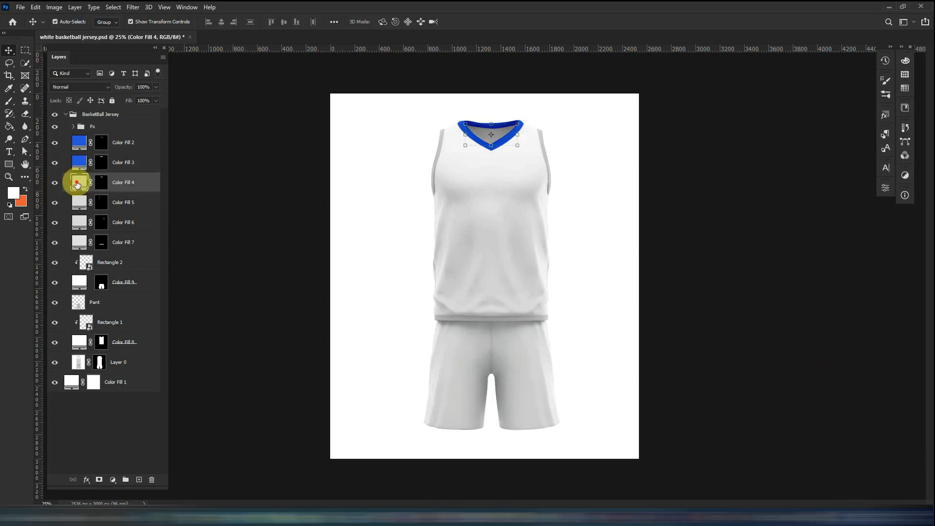
{"action": "double_click", "coordinate": [77, 184]}
{"action": "type", "text": "9b4024"}
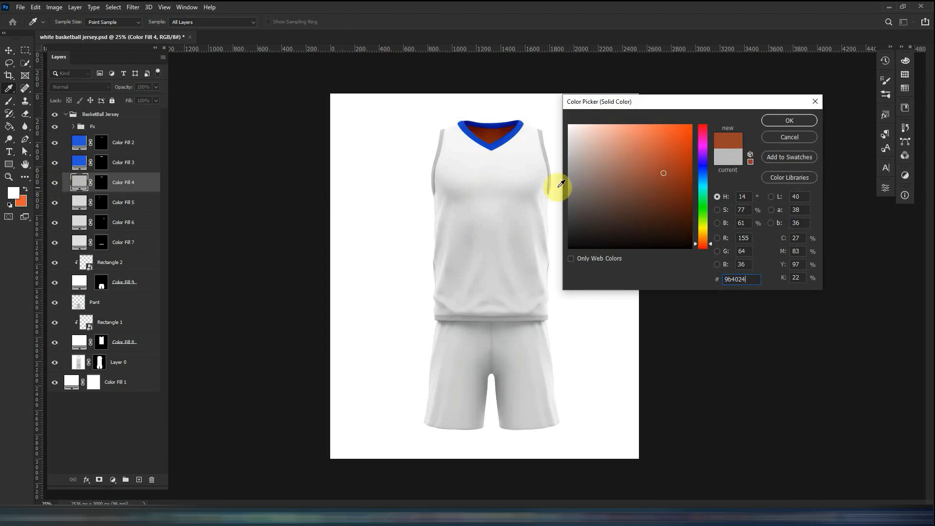
{"action": "left_click", "coordinate": [785, 120]}
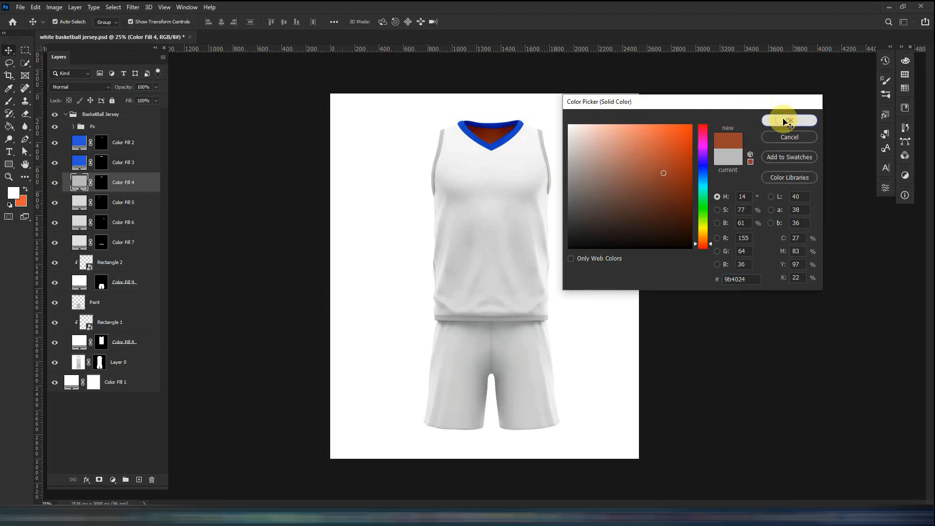
Check which part Color Fill 5 covers and recolor that left armhole trim to blue #2056da.
{"action": "left_click", "coordinate": [76, 205]}
{"action": "left_click", "coordinate": [55, 203]}
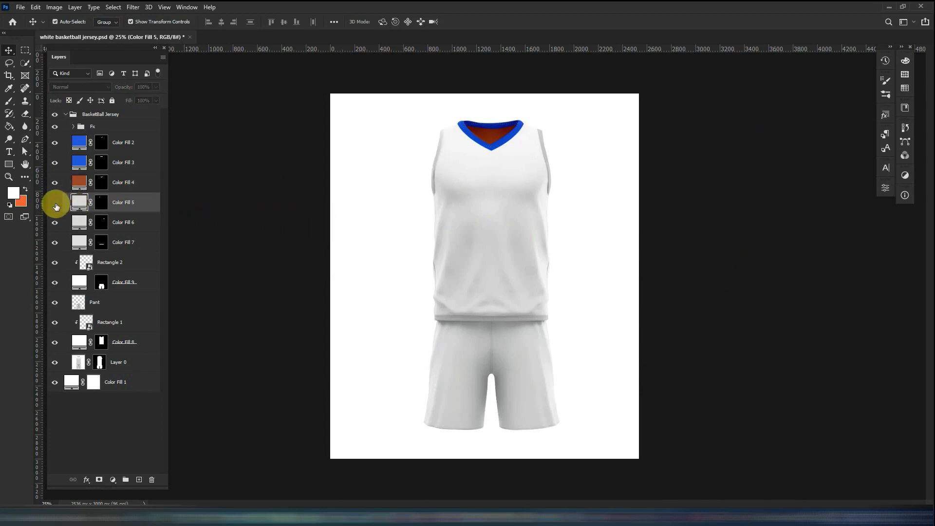
{"action": "left_click", "coordinate": [55, 203]}
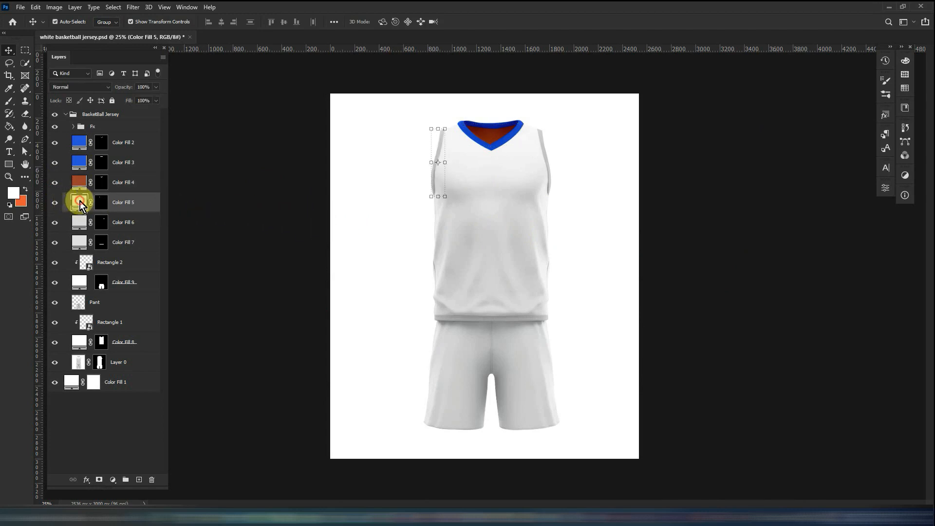
{"action": "double_click", "coordinate": [80, 201]}
{"action": "type", "text": "2056da"}
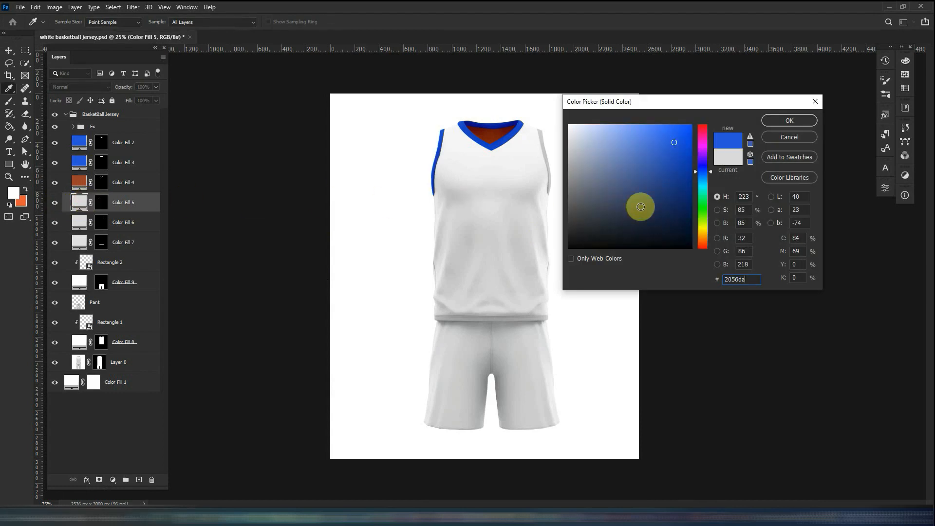
{"action": "left_click", "coordinate": [783, 121]}
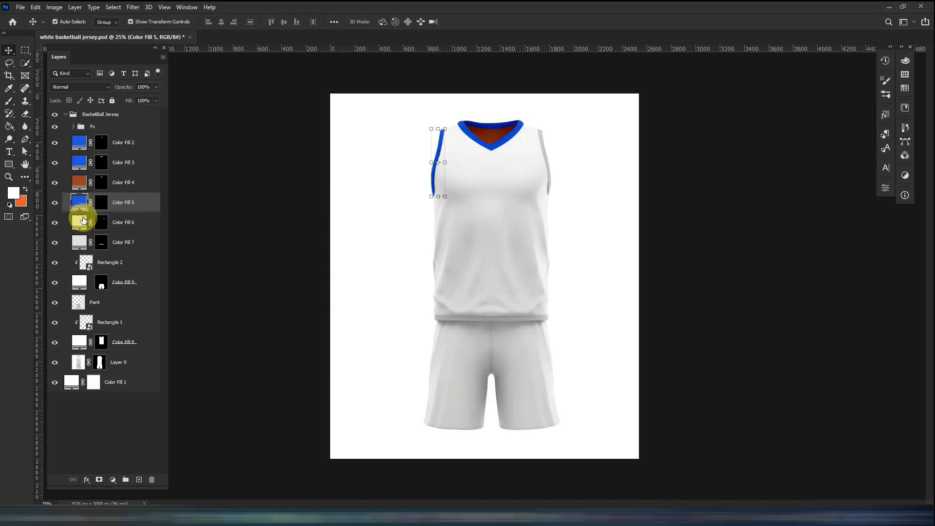
Check which part Color Fill 6 covers and recolor that right armhole trim to blue #2056da.
{"action": "left_click", "coordinate": [83, 220]}
{"action": "left_click", "coordinate": [55, 223]}
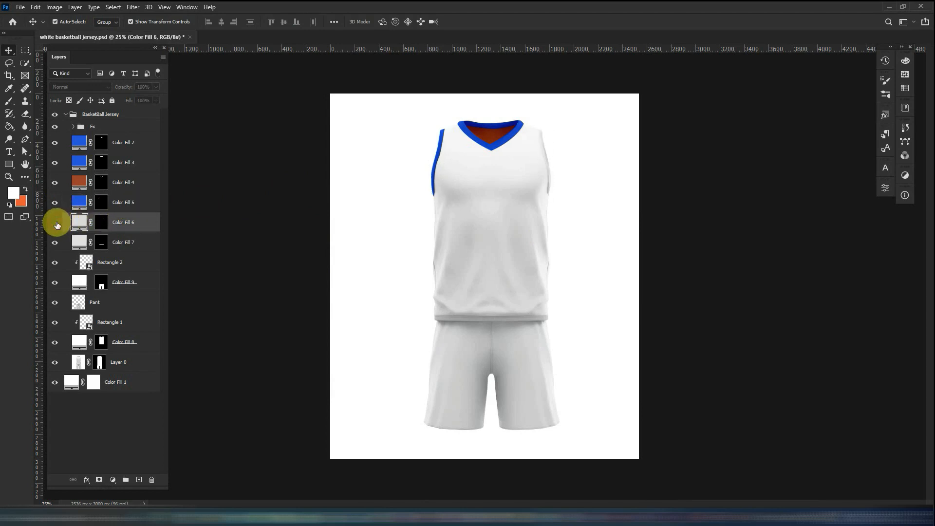
{"action": "left_click", "coordinate": [55, 223]}
{"action": "left_click", "coordinate": [80, 224]}
{"action": "double_click", "coordinate": [80, 223]}
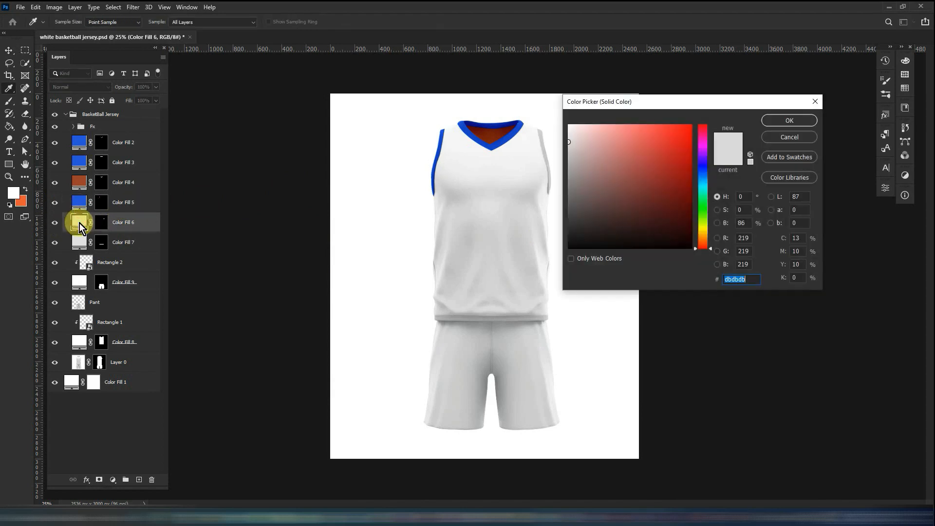
{"action": "type", "text": "2056da"}
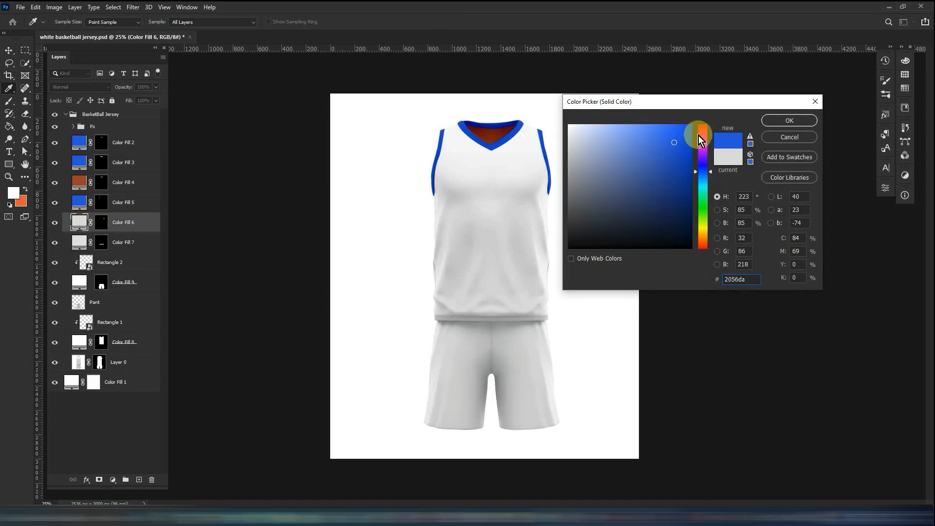
{"action": "left_click", "coordinate": [778, 119]}
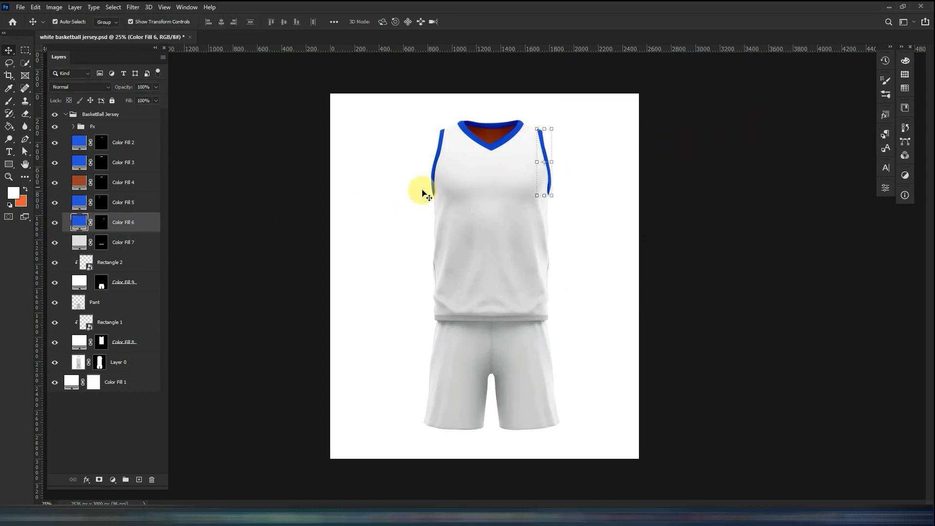
Recolor the jersey's bottom hem band on the Color Fill 7 layer to pink-red #fe3576.
{"action": "left_click", "coordinate": [81, 242]}
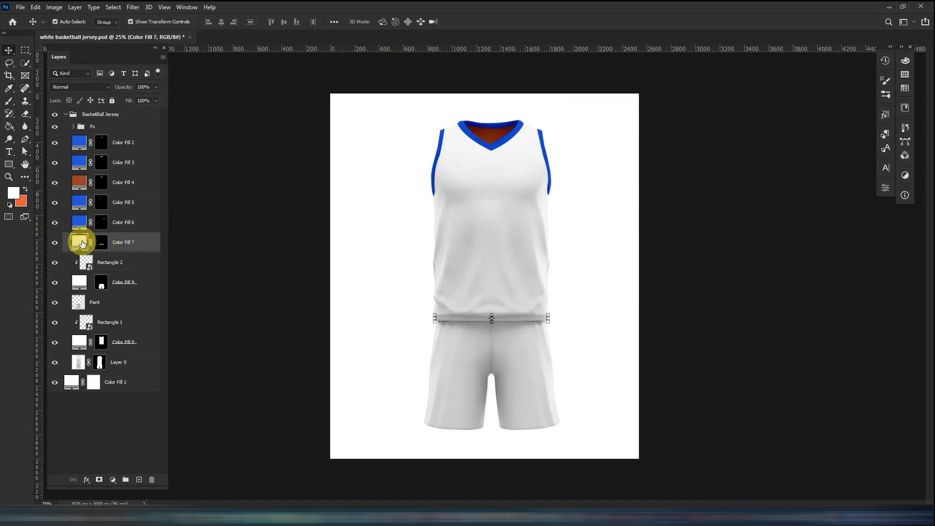
{"action": "double_click", "coordinate": [80, 242]}
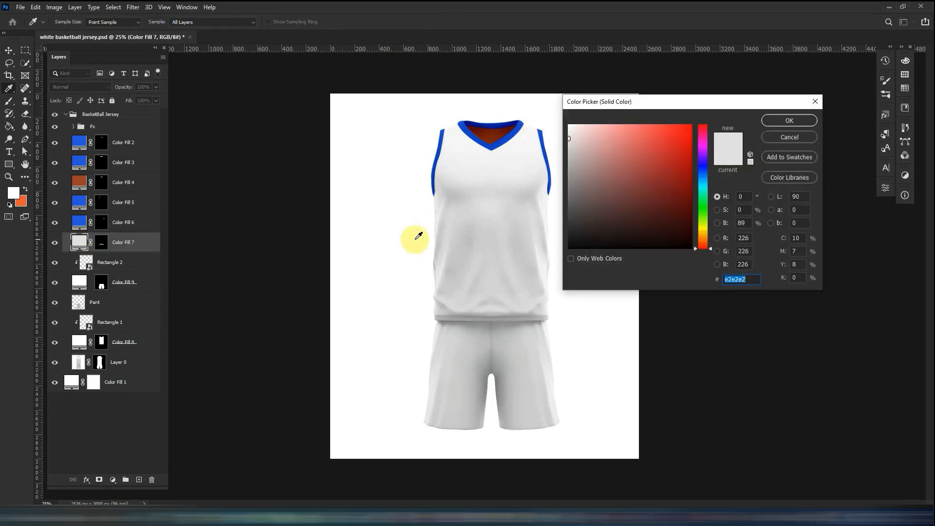
{"action": "type", "text": "fe3576"}
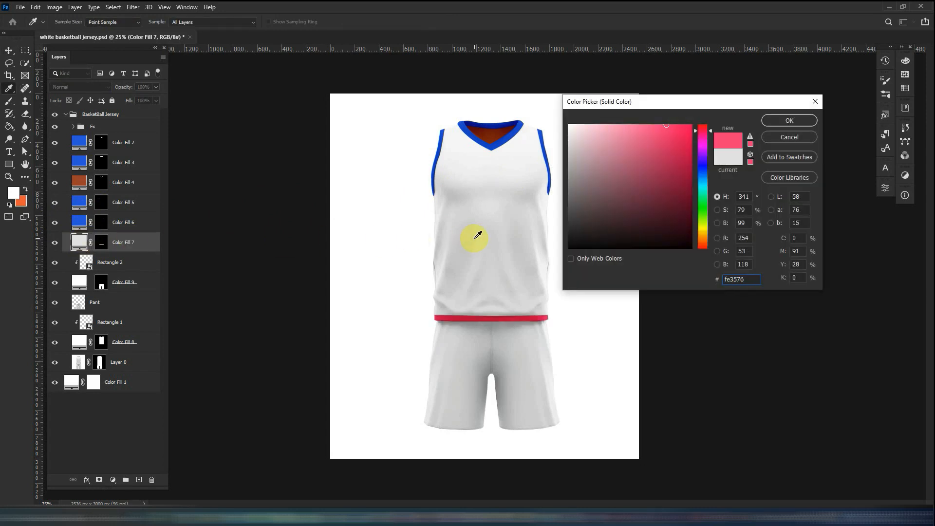
{"action": "left_click", "coordinate": [781, 121]}
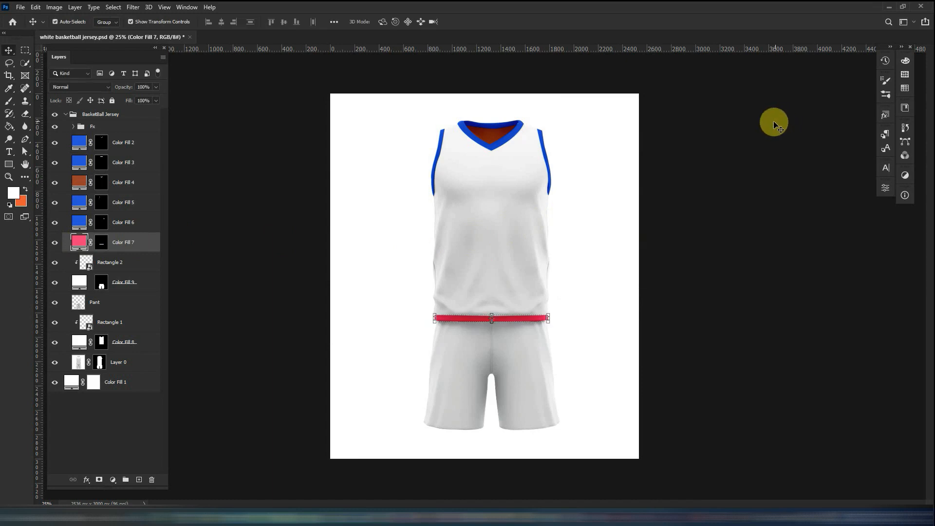
Recolor the shorts on the Color Fill 9 layer to blue #2056da.
{"action": "double_click", "coordinate": [79, 282]}
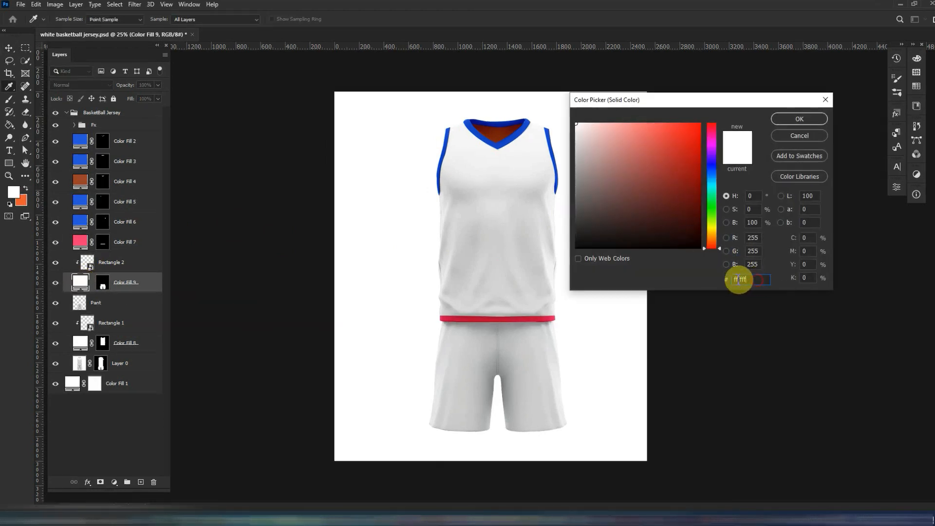
{"action": "double_click", "coordinate": [738, 279]}
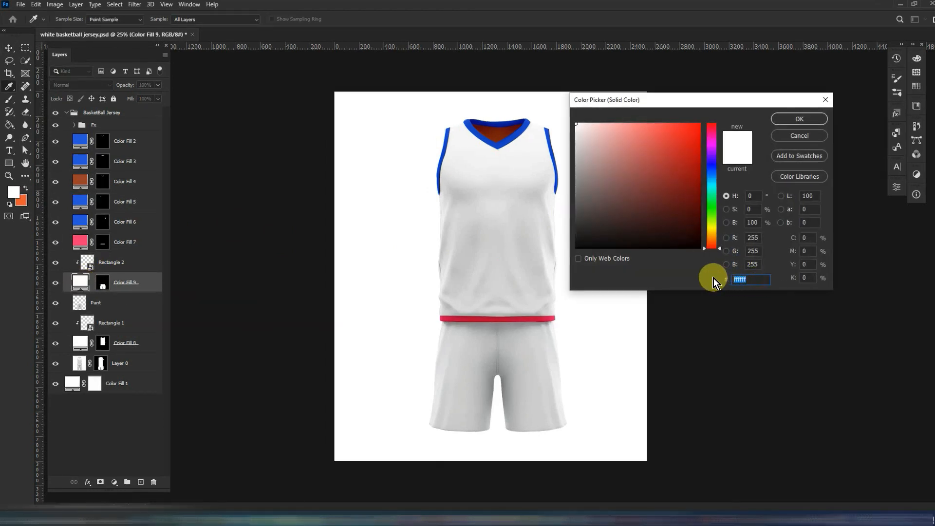
{"action": "type", "text": "2056da"}
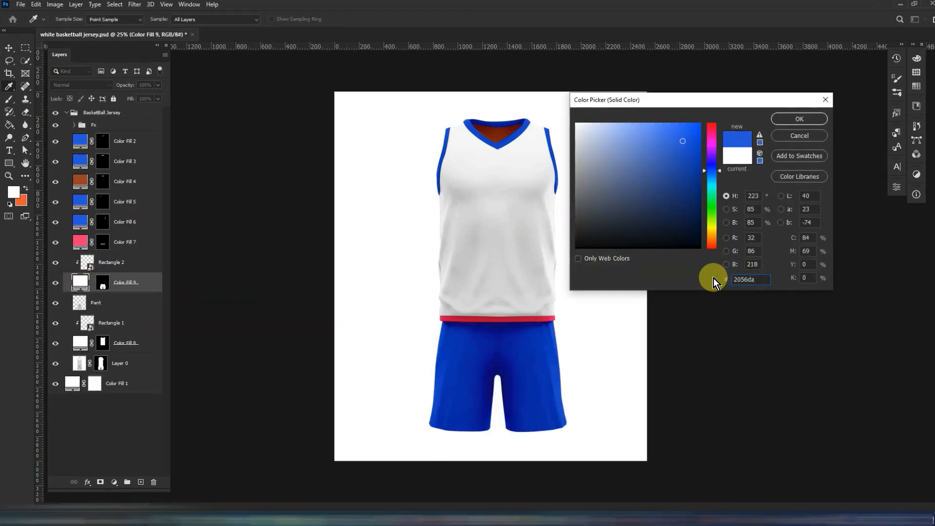
{"action": "left_click", "coordinate": [787, 118]}
{"action": "key", "text": "v"}
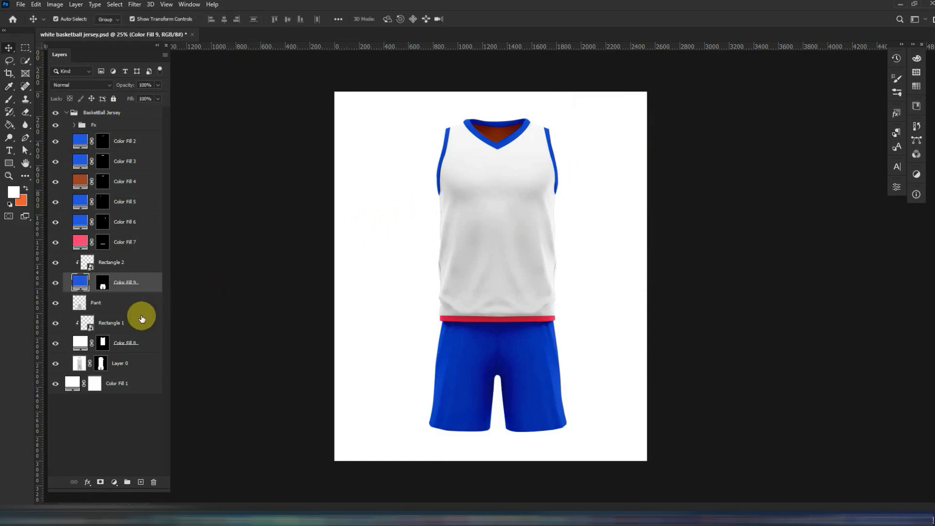
Recolor the jersey body on the Color Fill 8 layer to blue #2056da.
{"action": "double_click", "coordinate": [81, 344]}
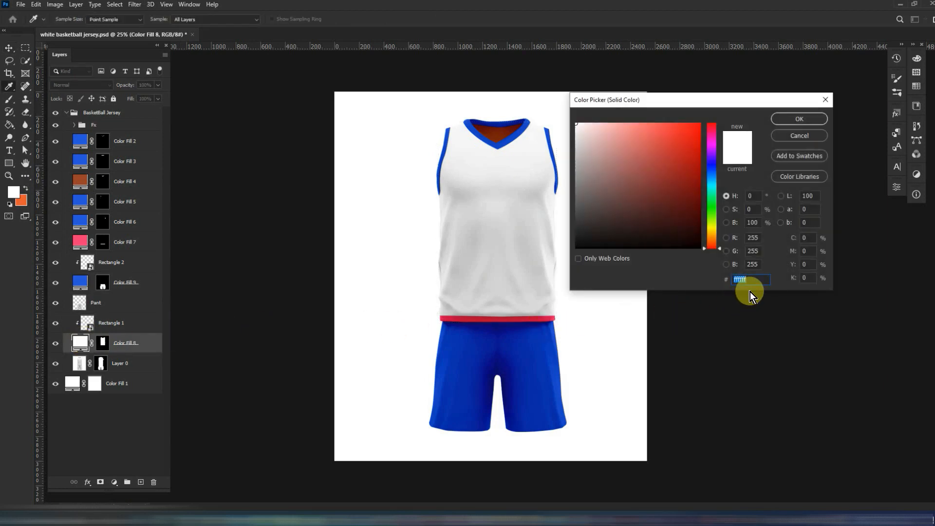
{"action": "type", "text": "2056da"}
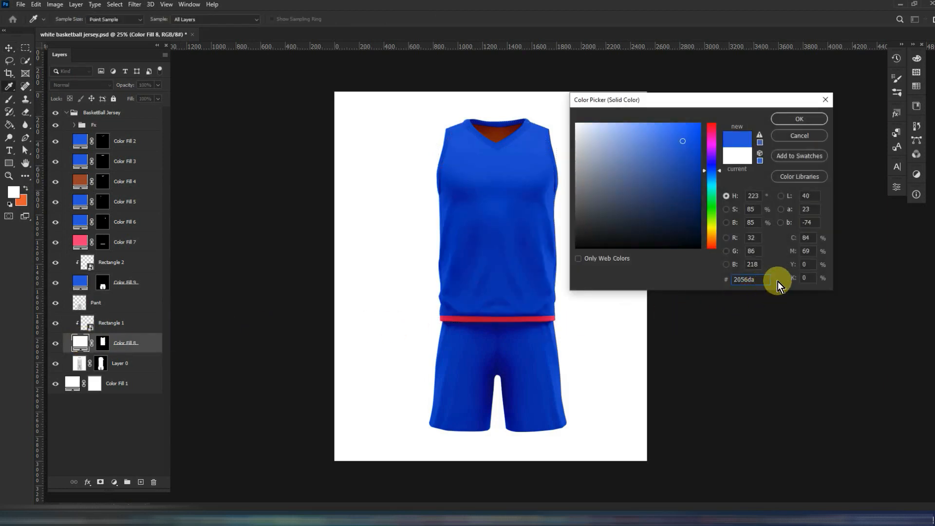
{"action": "left_click", "coordinate": [791, 120]}
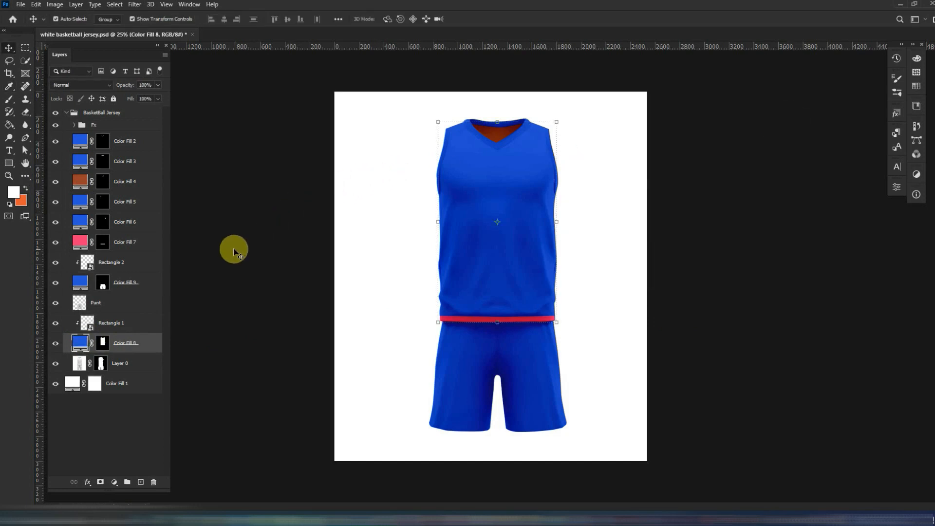
Open the Rectangle 2 smart object's contents and place the 478 red triangle artwork in it.
{"action": "double_click", "coordinate": [86, 265]}
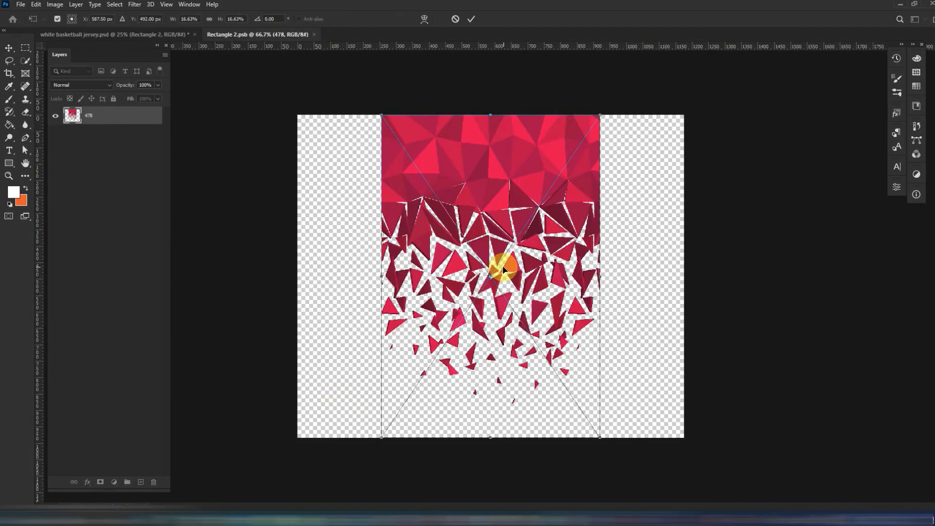
{"action": "key", "text": "Return"}
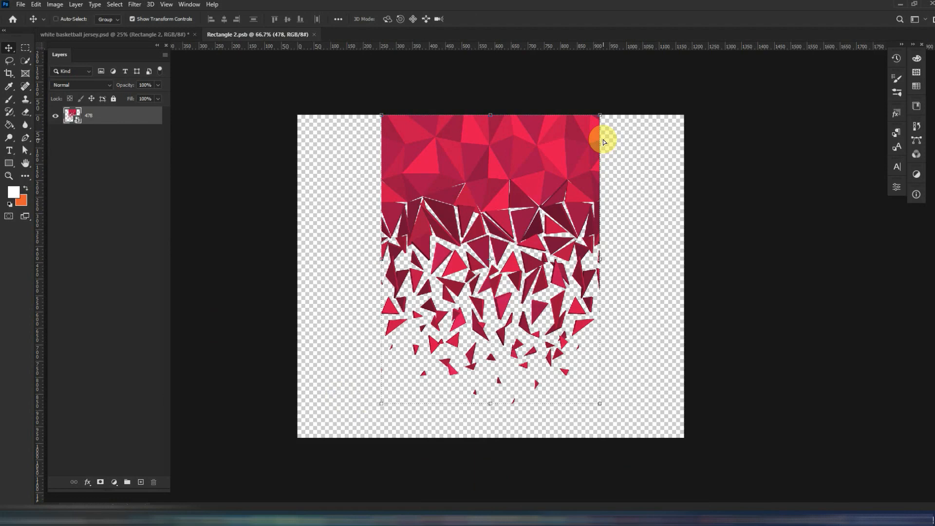
Rotate the 478 artwork about 108.7°, move it to the canvas's lower-right corner around X 979, Y 768.5 px, and save the smart object.
{"action": "key", "text": "ctrl+t"}
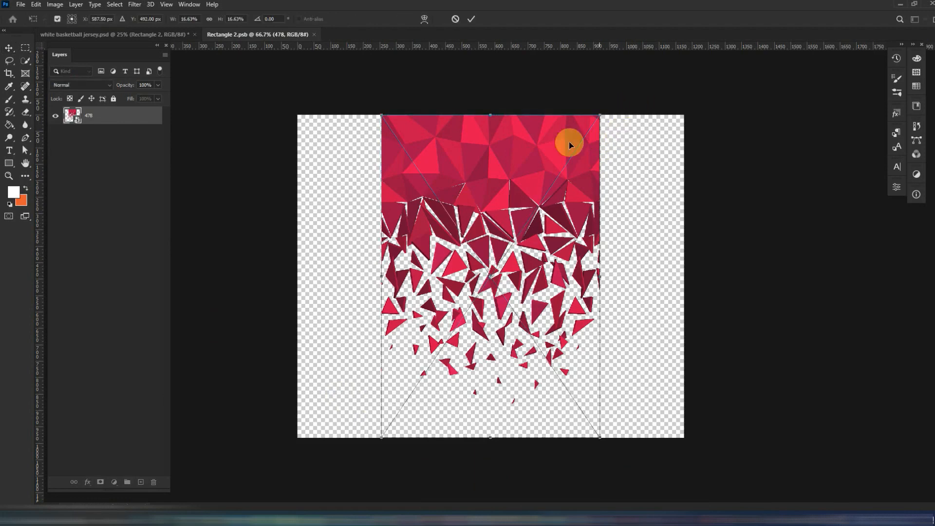
{"action": "left_click_drag", "start_coordinate": [570, 145], "coordinate": [590, 167]}
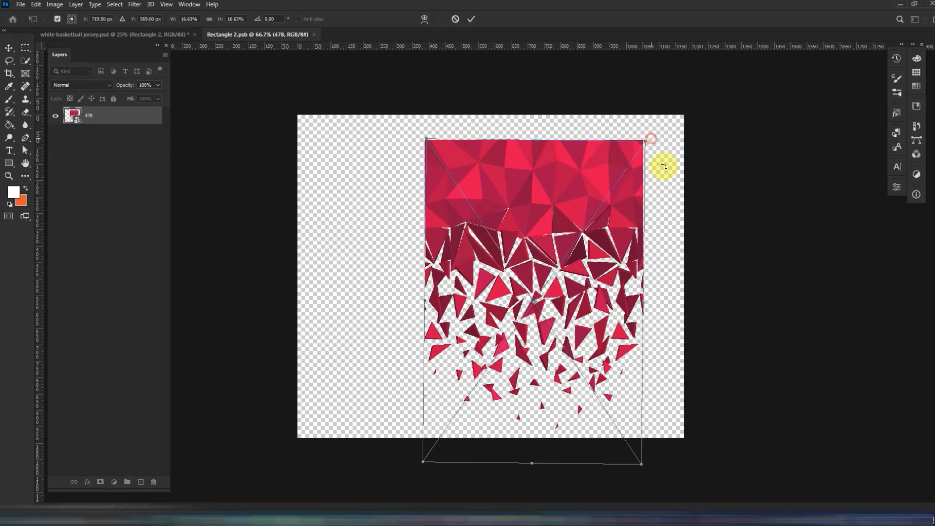
{"action": "left_click_drag", "start_coordinate": [664, 166], "coordinate": [632, 440]}
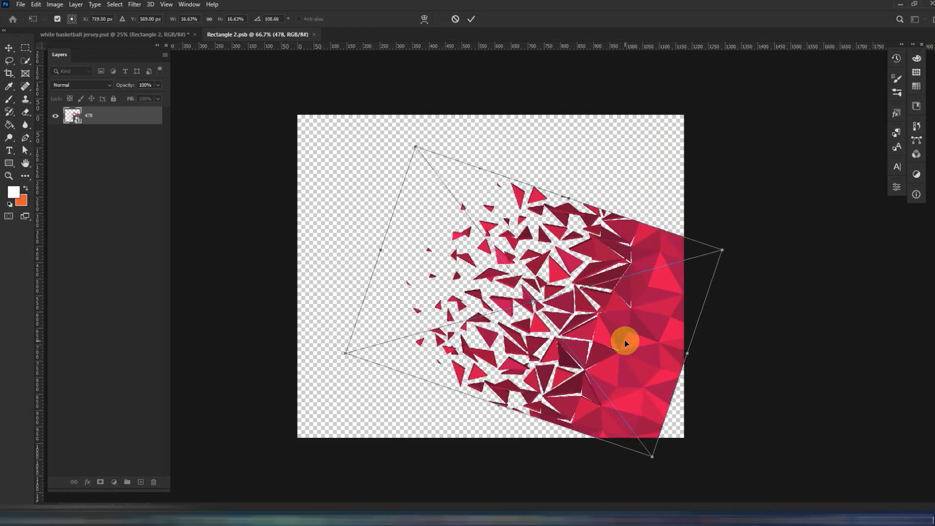
{"action": "left_click_drag", "start_coordinate": [625, 340], "coordinate": [653, 390]}
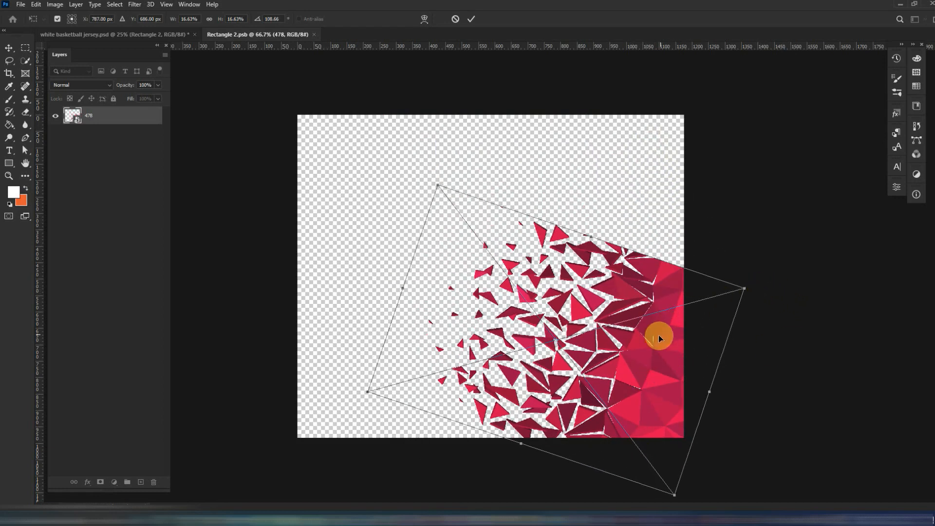
{"action": "left_click_drag", "start_coordinate": [658, 336], "coordinate": [722, 363]}
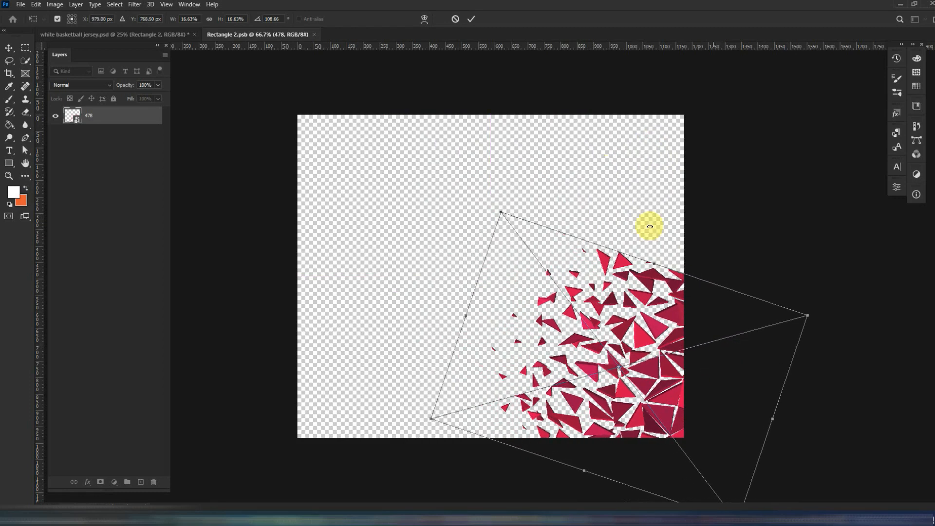
{"action": "left_click", "coordinate": [473, 20]}
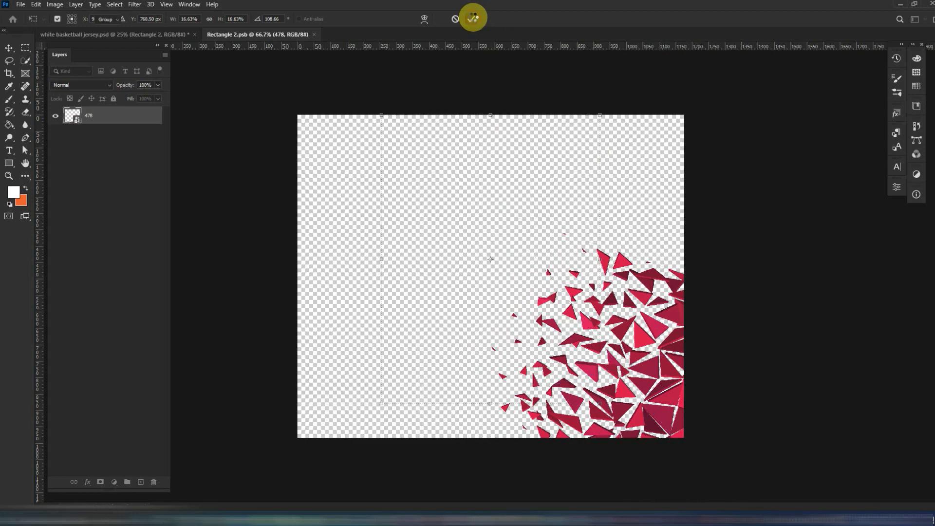
{"action": "left_click", "coordinate": [20, 4]}
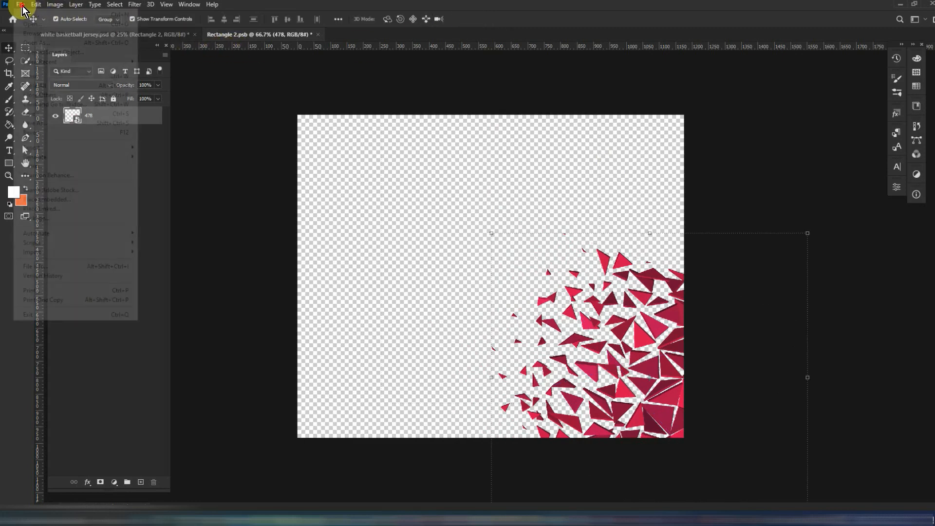
{"action": "left_click", "coordinate": [42, 114]}
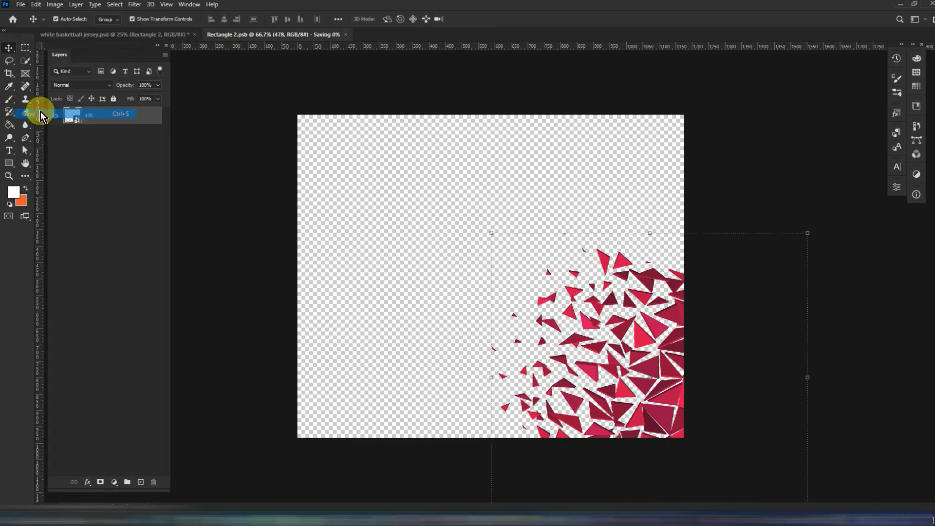
Shift the 478 artwork slightly toward the lower-right corner in the Rectangle 2 smart object, save it, and return to the jersey mockup.
{"action": "left_click", "coordinate": [153, 37]}
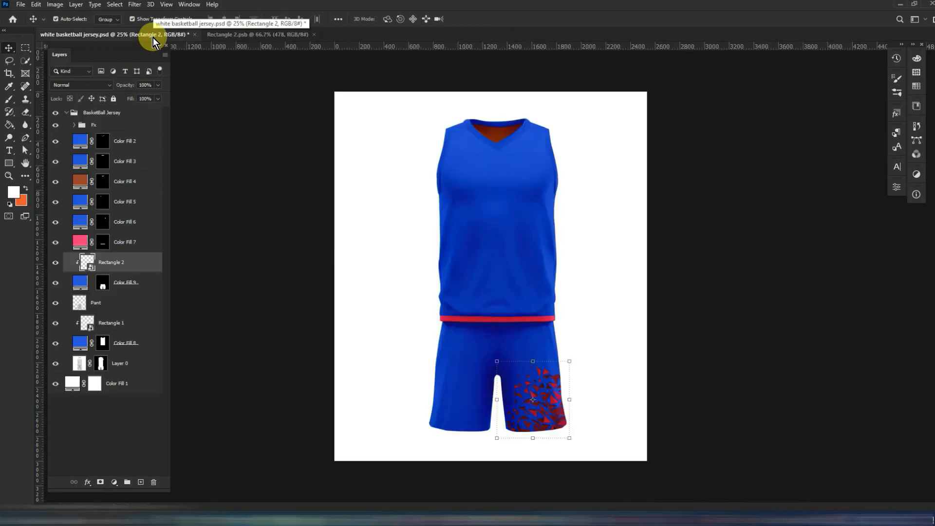
{"action": "left_click", "coordinate": [638, 306]}
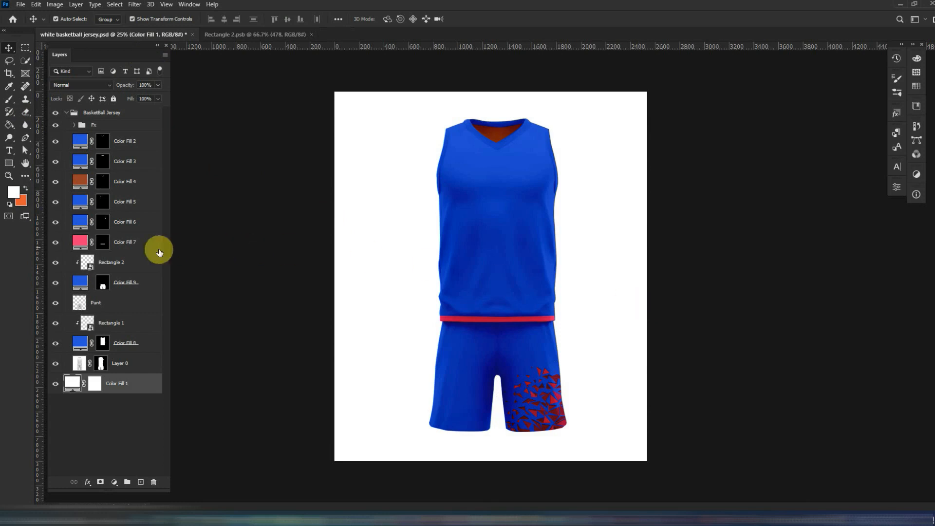
{"action": "double_click", "coordinate": [87, 262]}
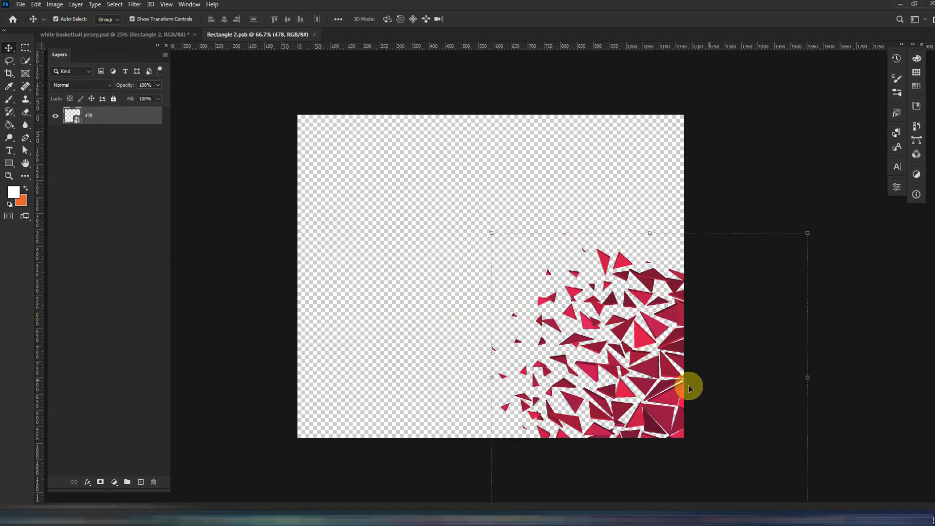
{"action": "left_click_drag", "start_coordinate": [670, 395], "coordinate": [675, 398]}
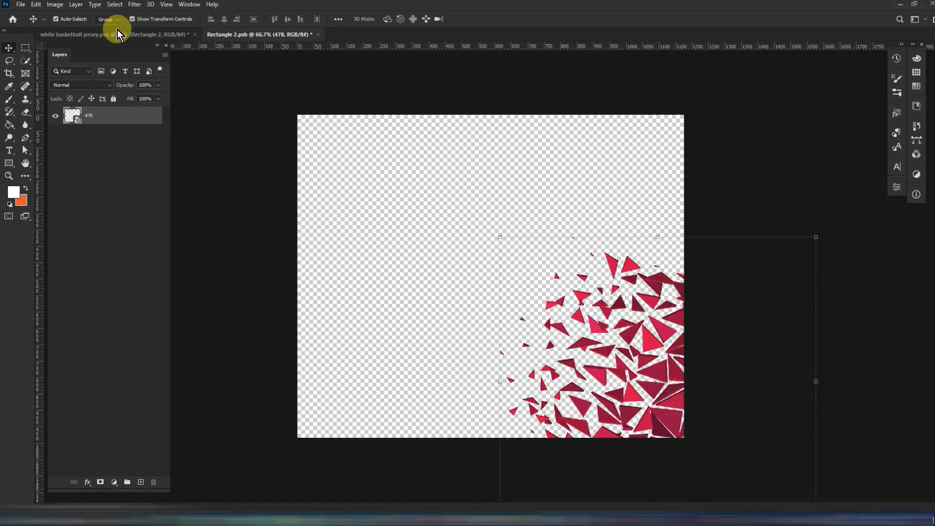
{"action": "left_click", "coordinate": [20, 4]}
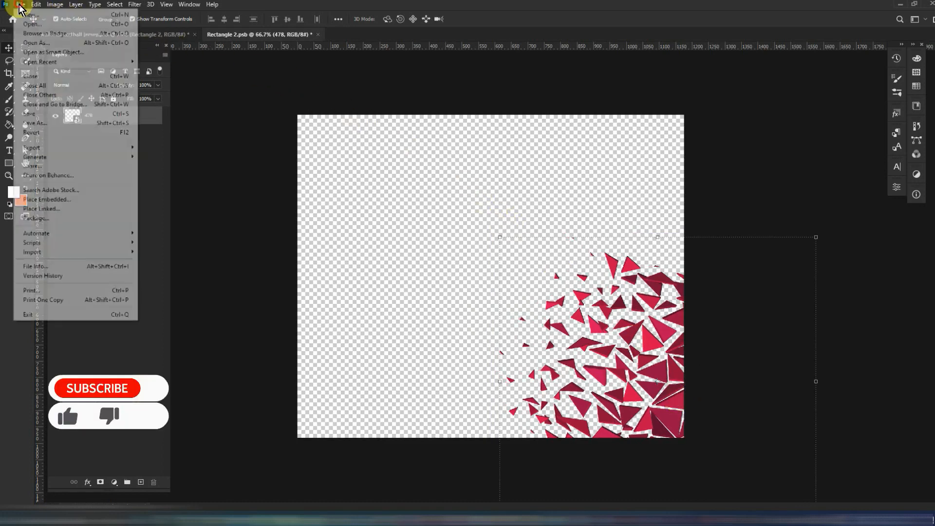
{"action": "left_click", "coordinate": [30, 114]}
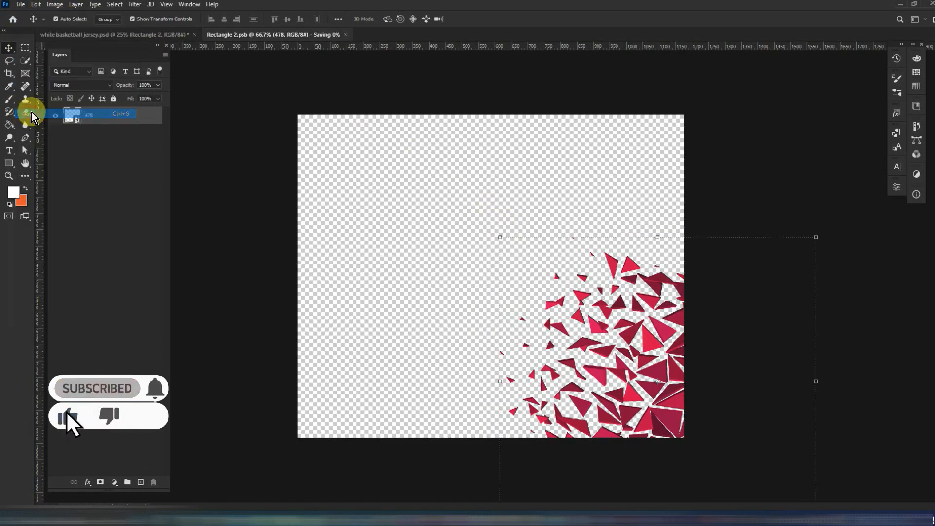
{"action": "left_click", "coordinate": [83, 34]}
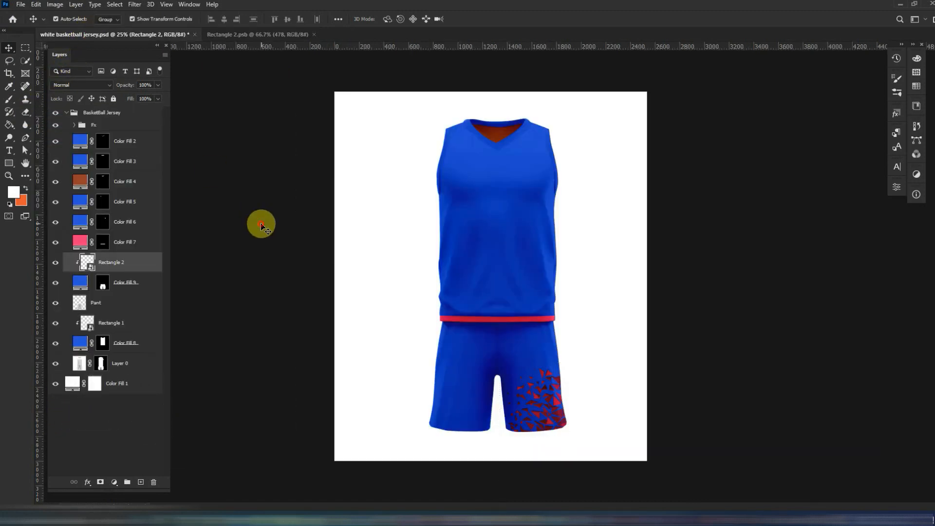
{"action": "left_click", "coordinate": [259, 221]}
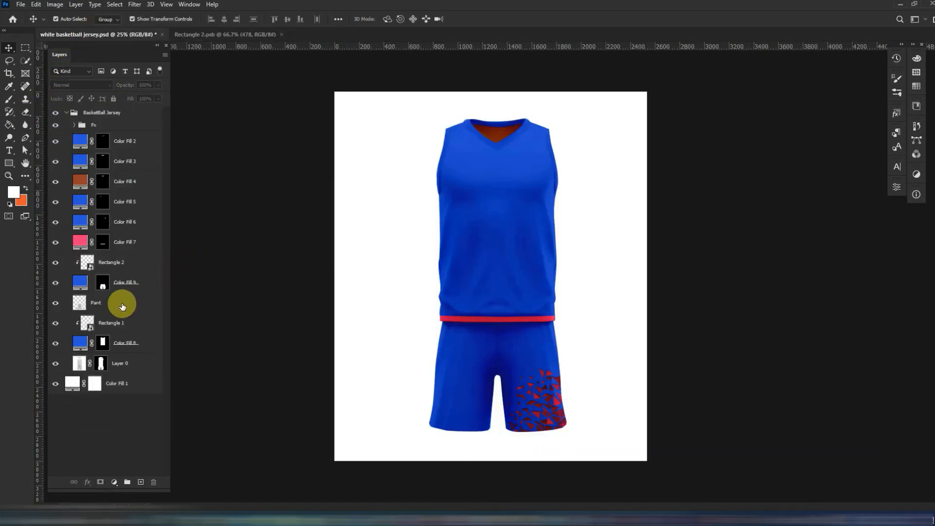
Open the Rectangle 1 smart object's contents and place the 478 artwork against the canvas's upper edge at X 176, Y 260.5 px.
{"action": "double_click", "coordinate": [86, 324]}
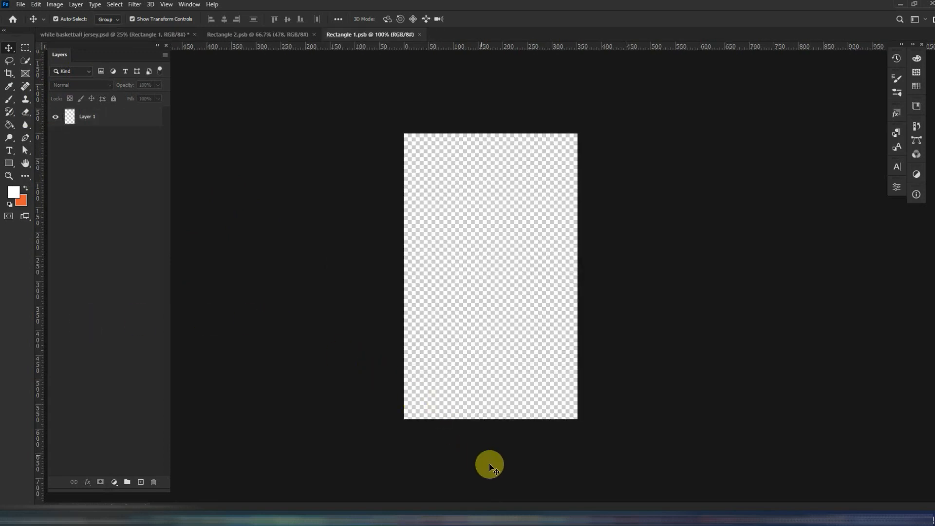
{"action": "left_click_drag", "start_coordinate": [494, 492], "coordinate": [501, 328]}
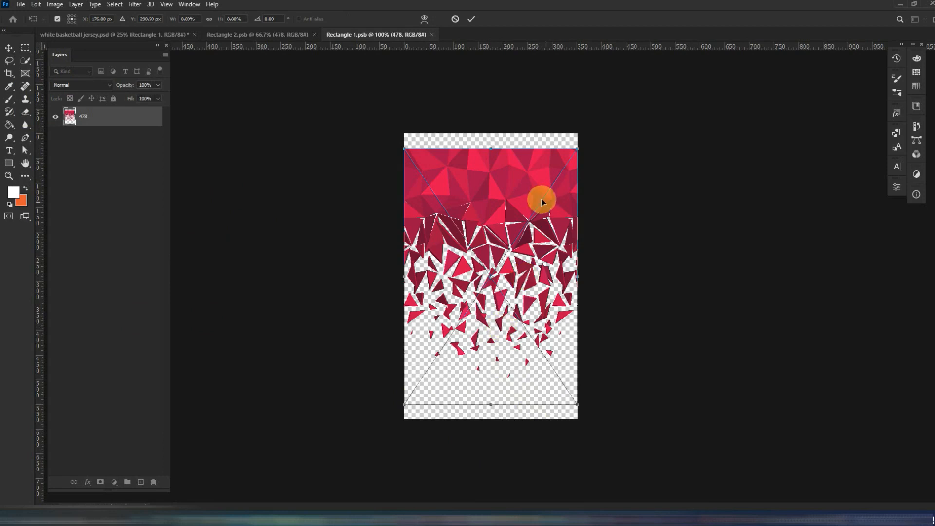
{"action": "left_click_drag", "start_coordinate": [512, 181], "coordinate": [511, 176]}
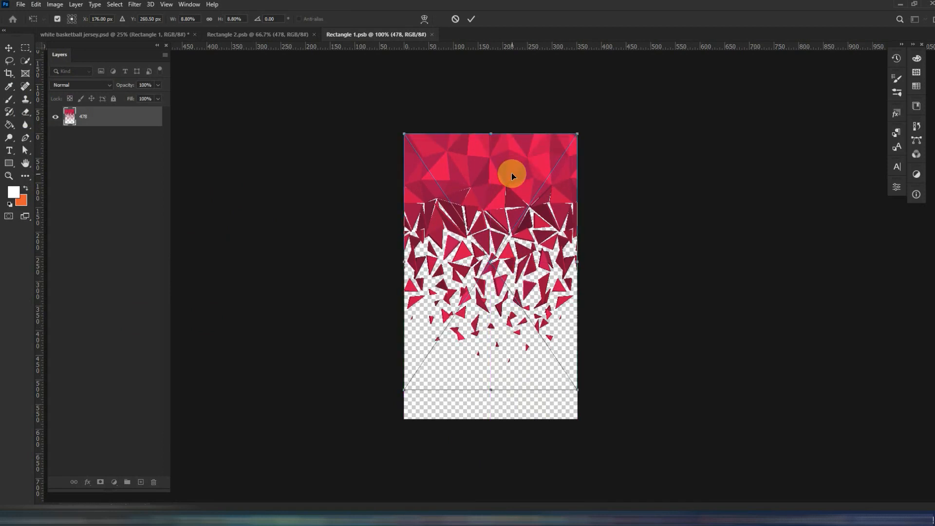
{"action": "left_click", "coordinate": [471, 19]}
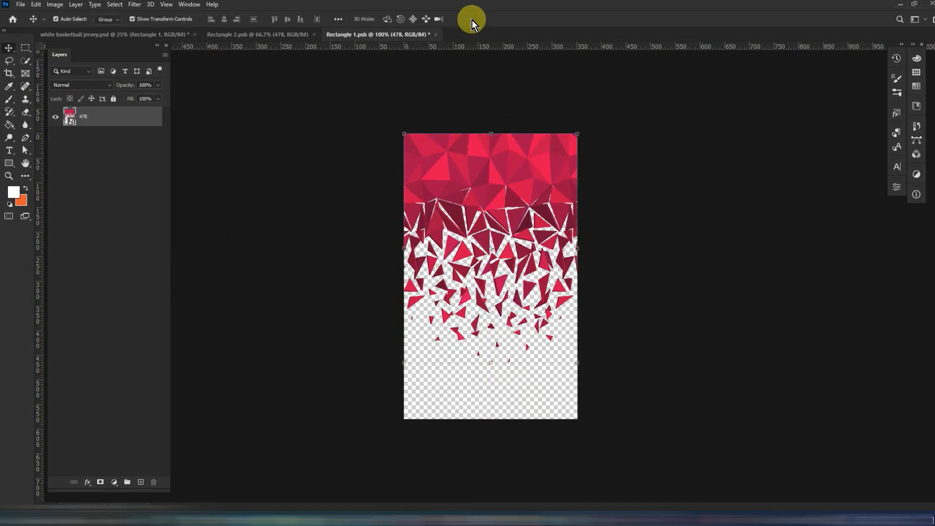
Save the Rectangle 1 smart object, return to the jersey mockup, and close the Rectangle 2 document.
{"action": "left_click", "coordinate": [21, 5]}
{"action": "left_click", "coordinate": [30, 113]}
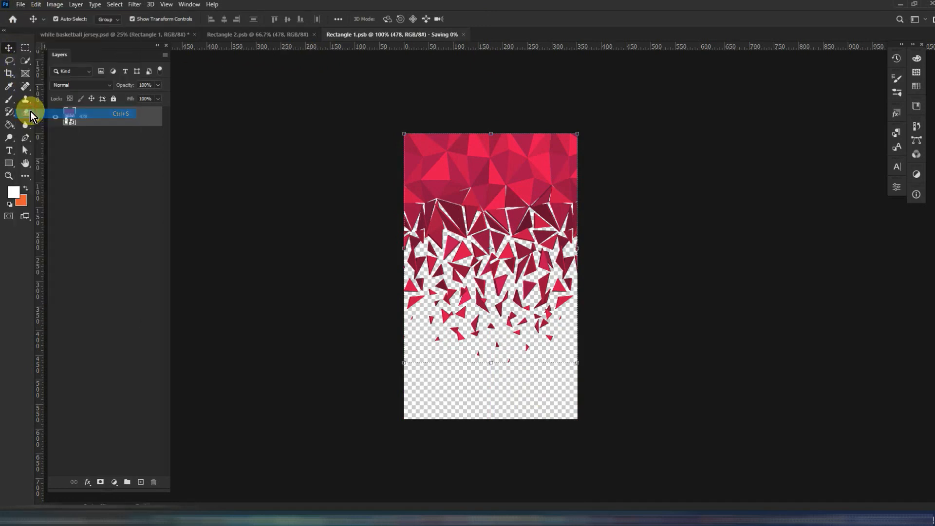
{"action": "left_click", "coordinate": [134, 33]}
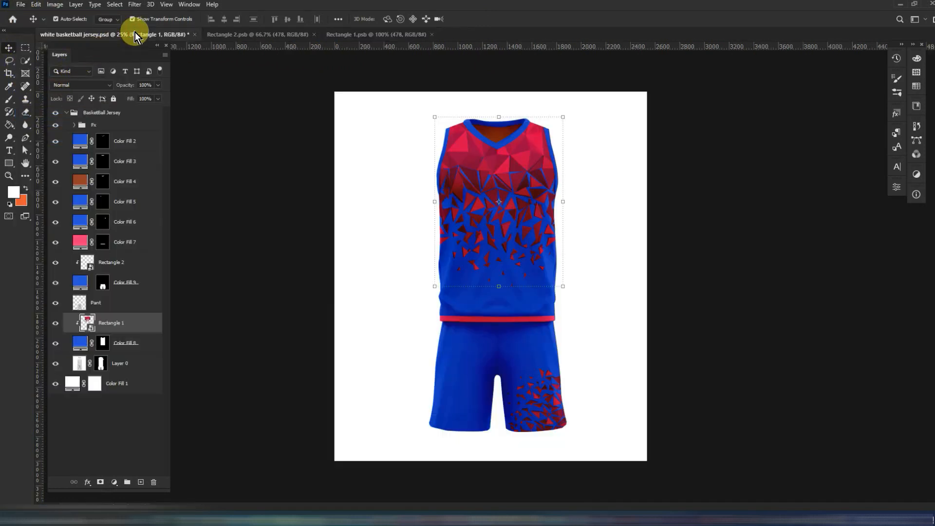
{"action": "left_click", "coordinate": [273, 34]}
{"action": "left_click", "coordinate": [314, 35]}
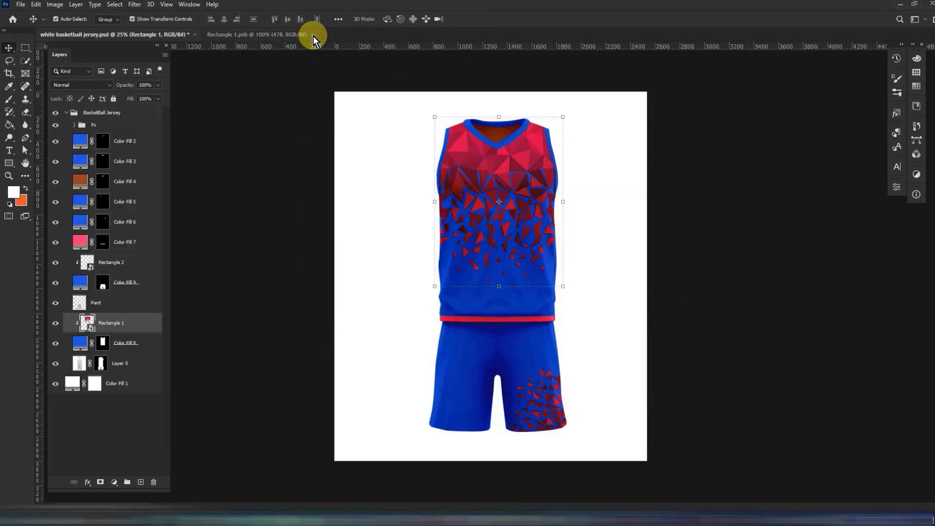
{"action": "left_click", "coordinate": [344, 141]}
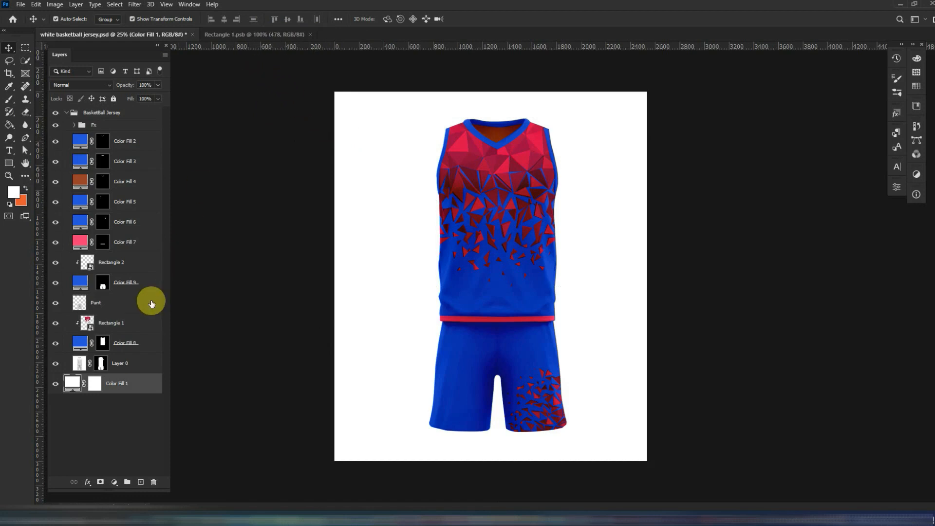
Add the text SPONCER in white 13.62 pt AZ Varsity over the upper triangles in the Rectangle 1 document.
{"action": "left_click", "coordinate": [280, 34]}
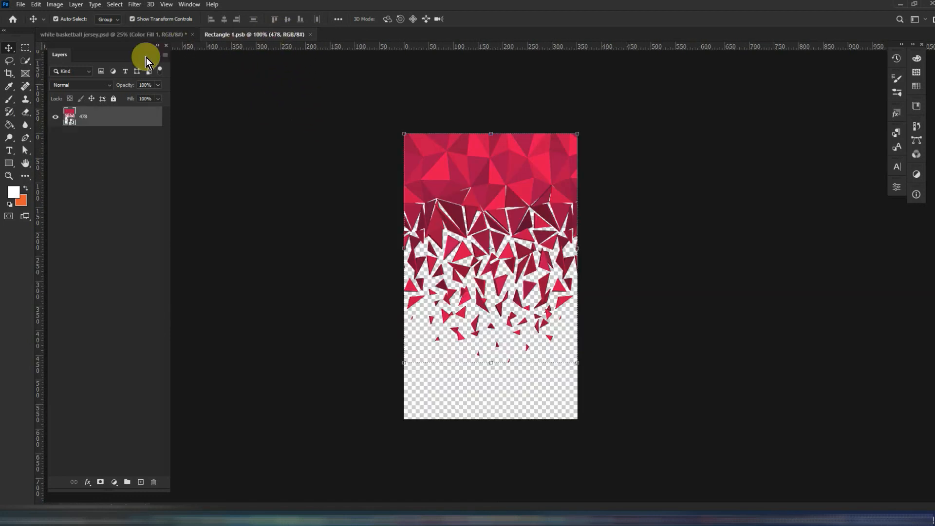
{"action": "left_click", "coordinate": [9, 150]}
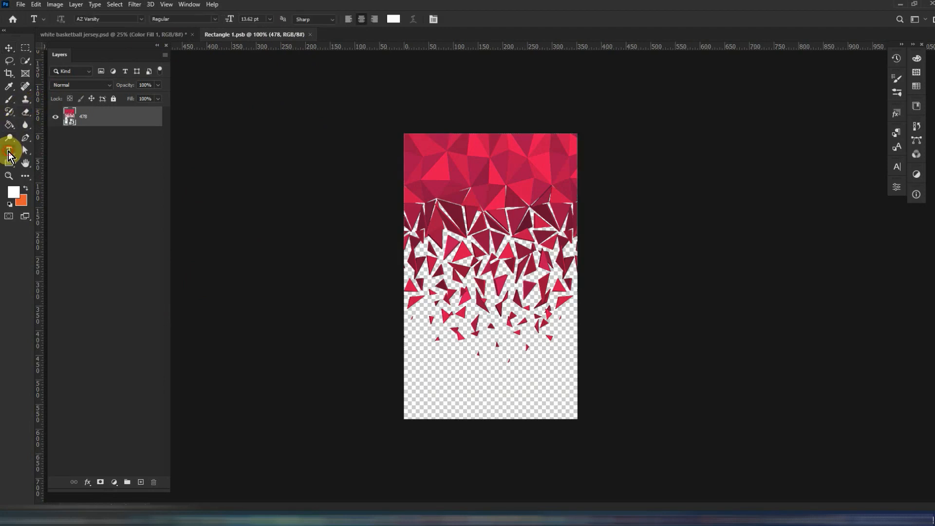
{"action": "left_click", "coordinate": [451, 218]}
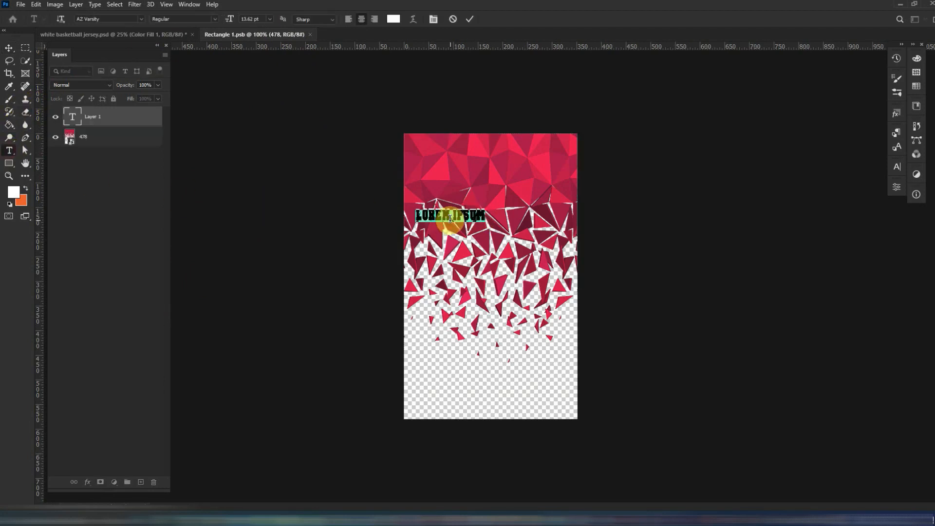
{"action": "key", "text": "Delete"}
{"action": "type", "text": "SPONCER"}
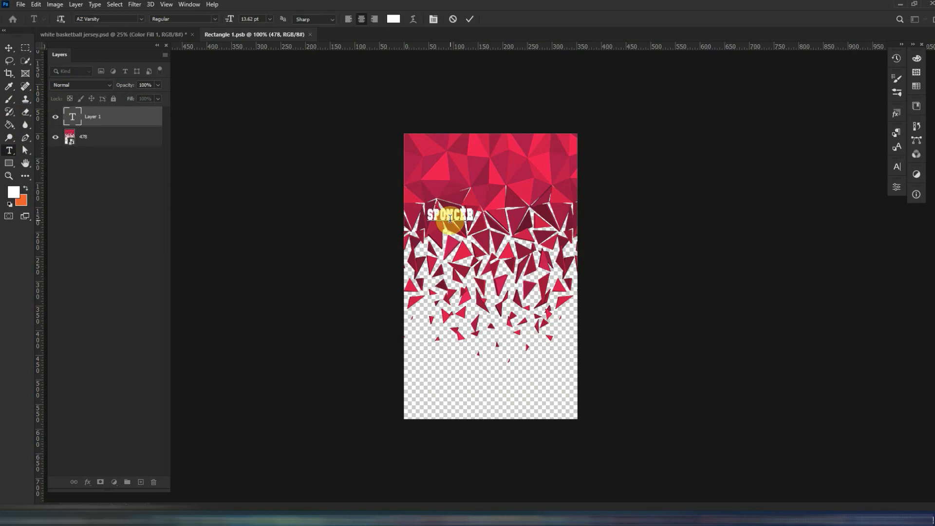
Scale the SPONCER text to about 248% and centre it across the canvas around X 174, Y 171 px.
{"action": "left_click", "coordinate": [10, 47]}
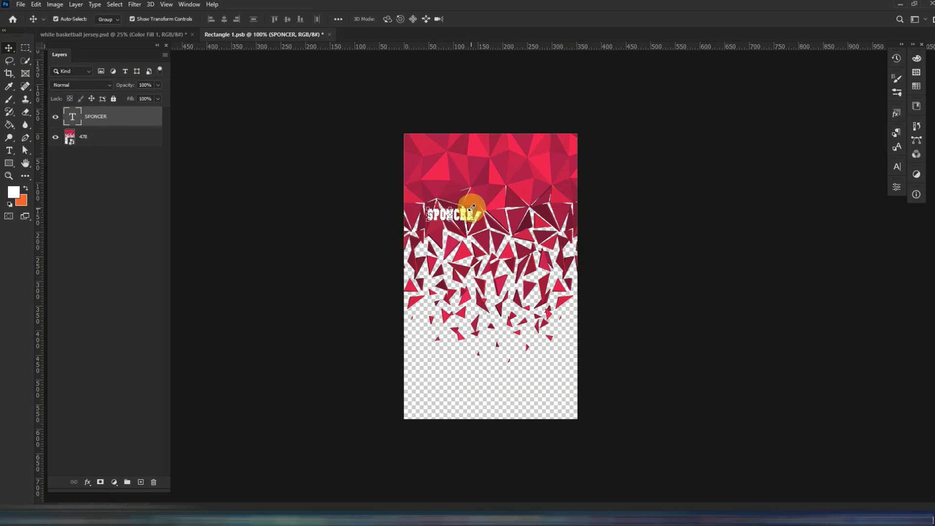
{"action": "left_click_drag", "start_coordinate": [473, 207], "coordinate": [520, 225]}
{"action": "key", "text": "Left"}
{"action": "key", "text": "Left"}
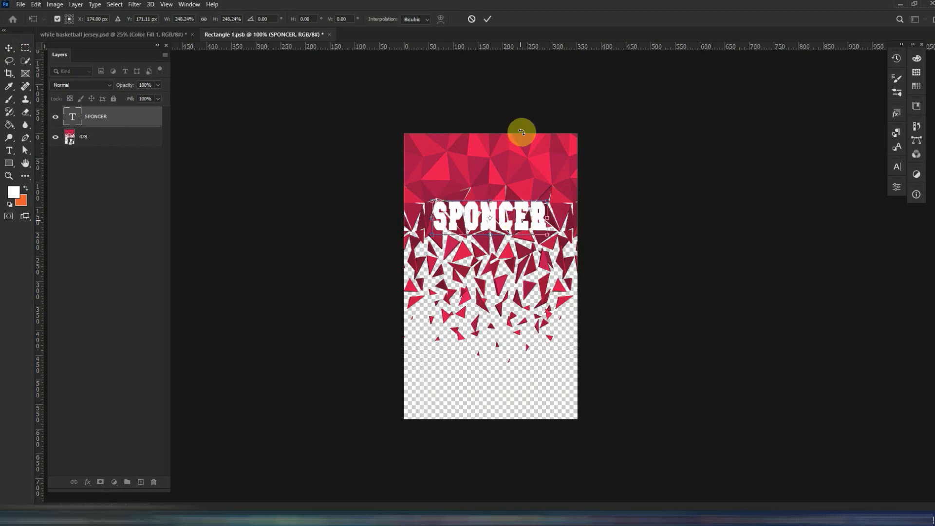
{"action": "left_click", "coordinate": [488, 20]}
{"action": "left_click", "coordinate": [529, 215]}
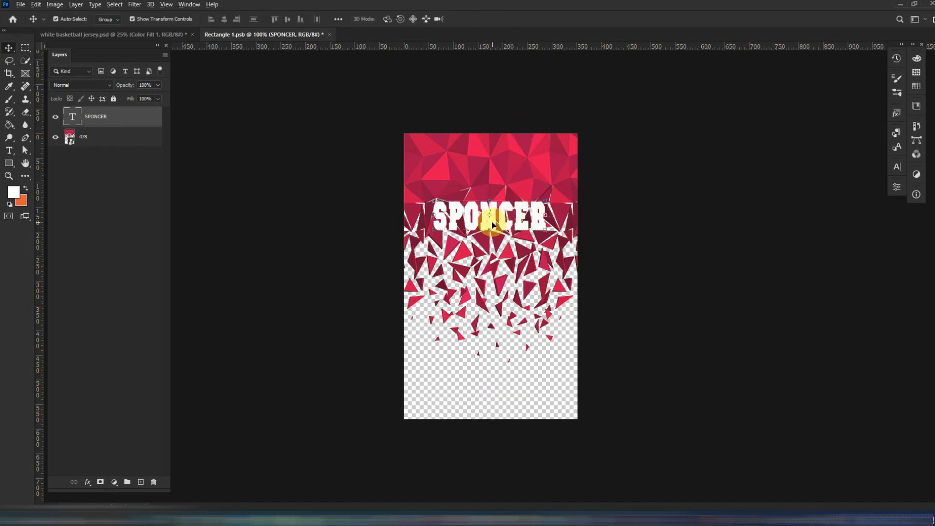
Duplicate the SPONCER text directly below the original and change the copy's text to 11.
{"action": "left_click_drag", "start_coordinate": [492, 223], "coordinate": [492, 259]}
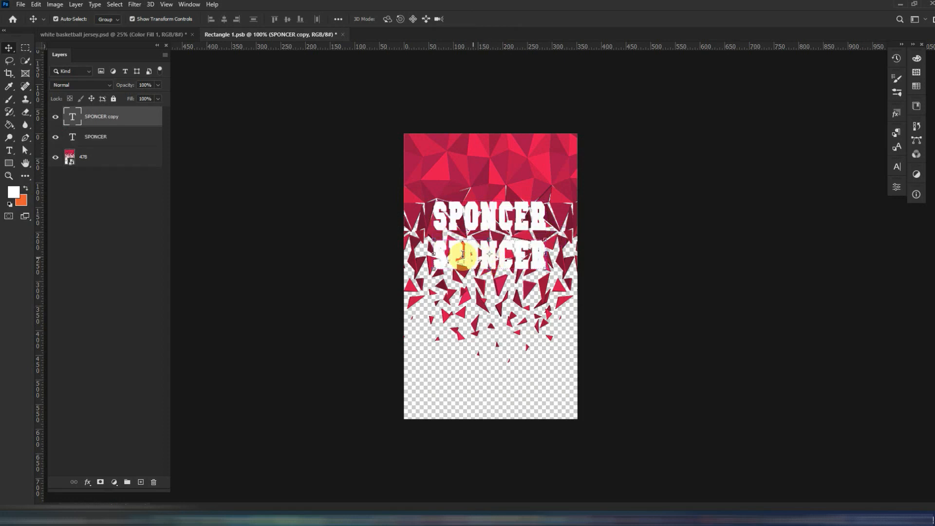
{"action": "key", "text": "t"}
{"action": "left_click_drag", "start_coordinate": [432, 253], "coordinate": [556, 253]}
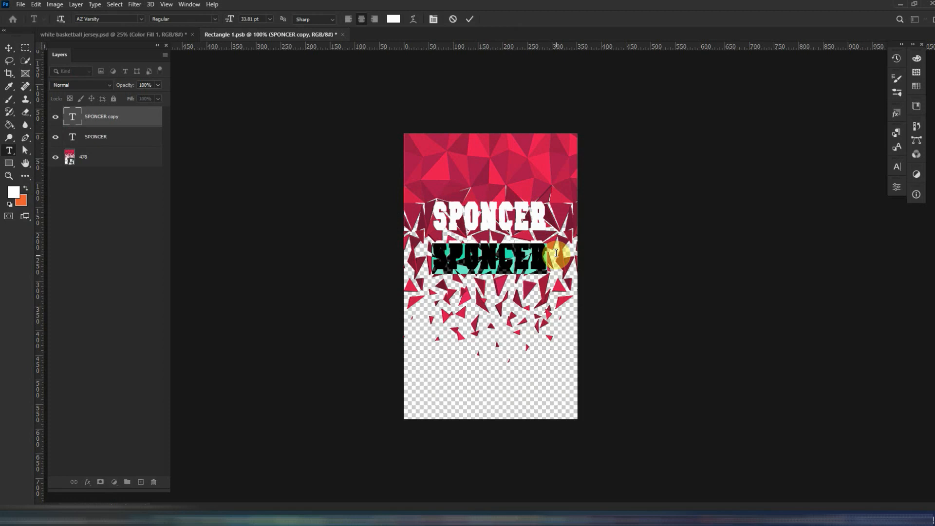
{"action": "type", "text": "11"}
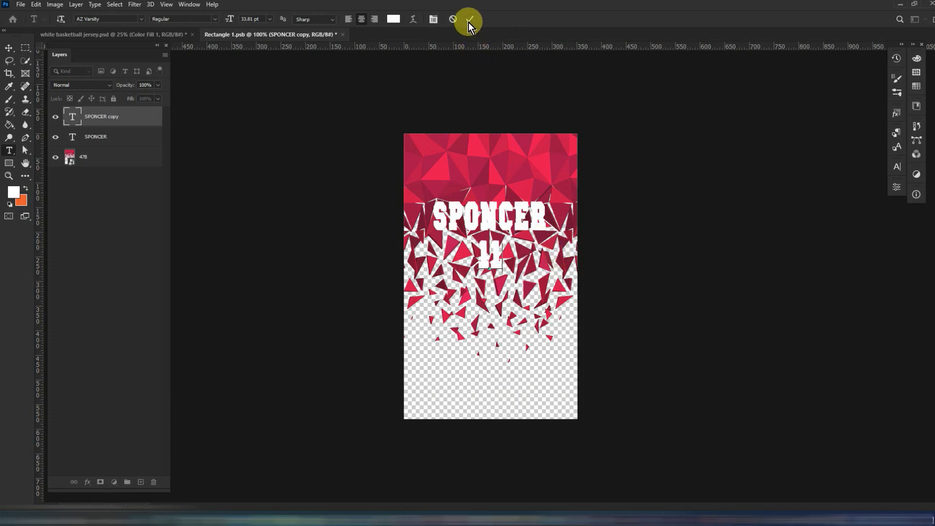
{"action": "left_click", "coordinate": [469, 20]}
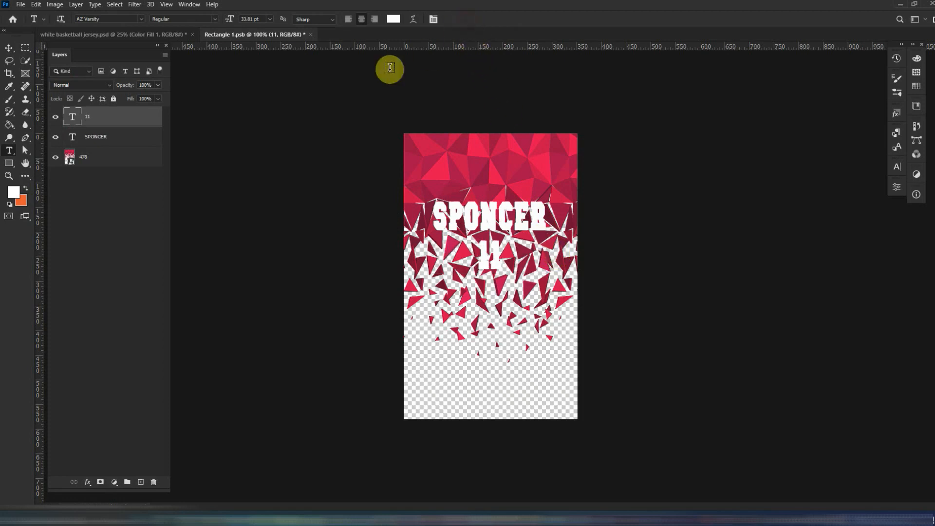
Save the Rectangle 1 smart object and check the lettering on the jersey mockup.
{"action": "left_click", "coordinate": [20, 6]}
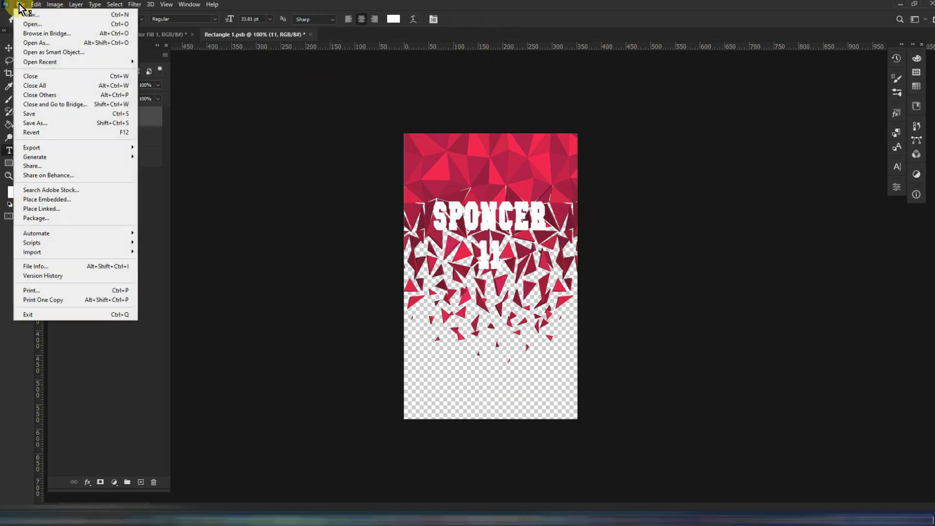
{"action": "left_click", "coordinate": [36, 113]}
{"action": "left_click", "coordinate": [152, 35]}
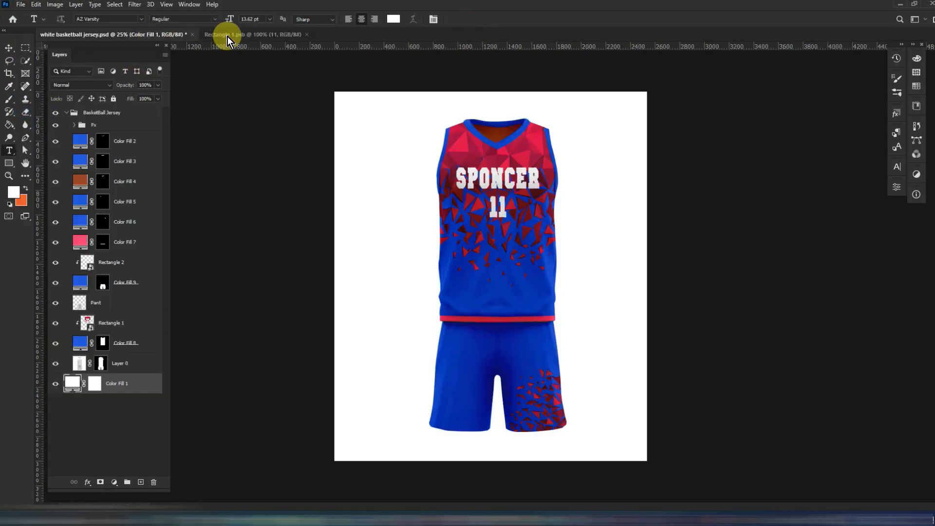
Enlarge the number 11 in the Rectangle 1 document to about 132%, save it, and return to the mockup.
{"action": "left_click", "coordinate": [246, 35]}
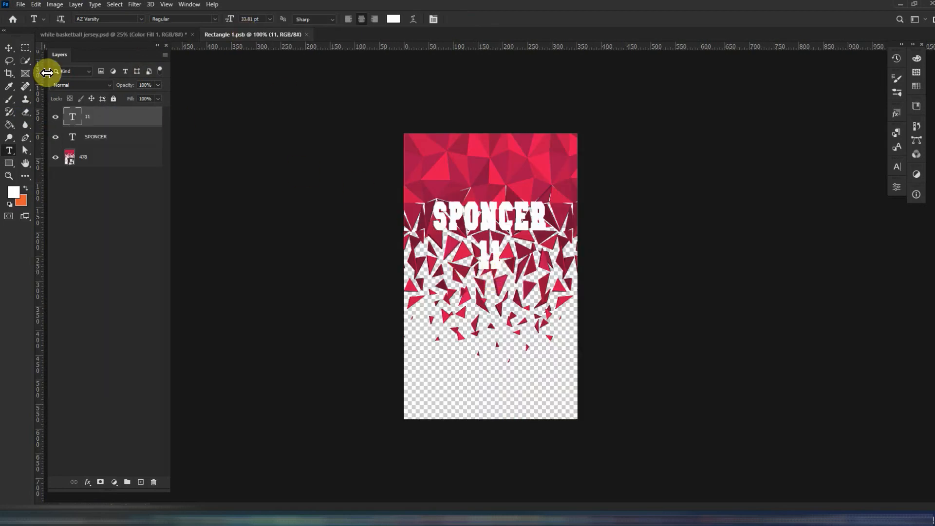
{"action": "left_click", "coordinate": [10, 49]}
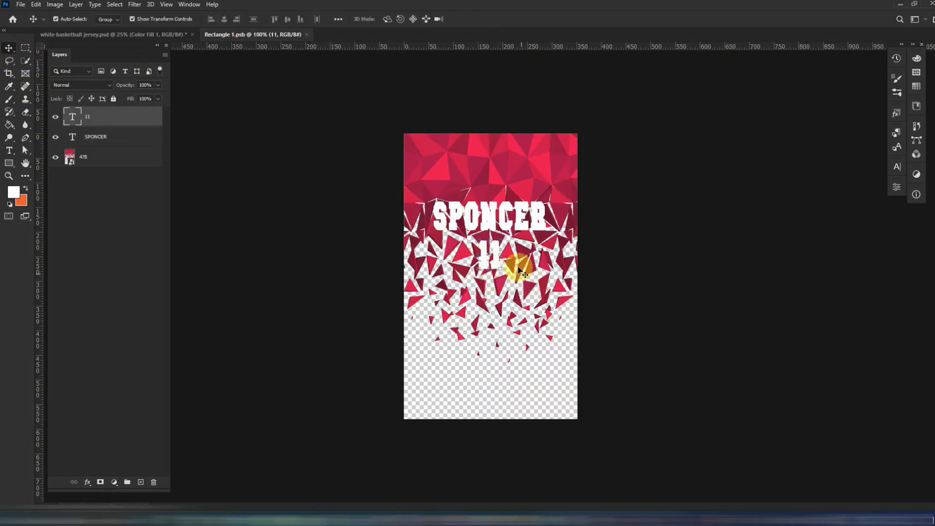
{"action": "left_click_drag", "start_coordinate": [501, 239], "coordinate": [505, 235]}
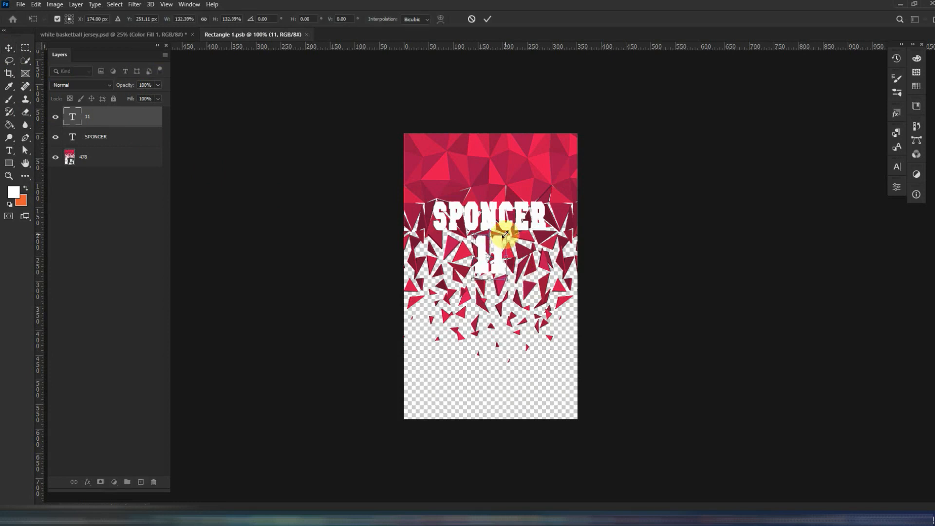
{"action": "left_click", "coordinate": [486, 21]}
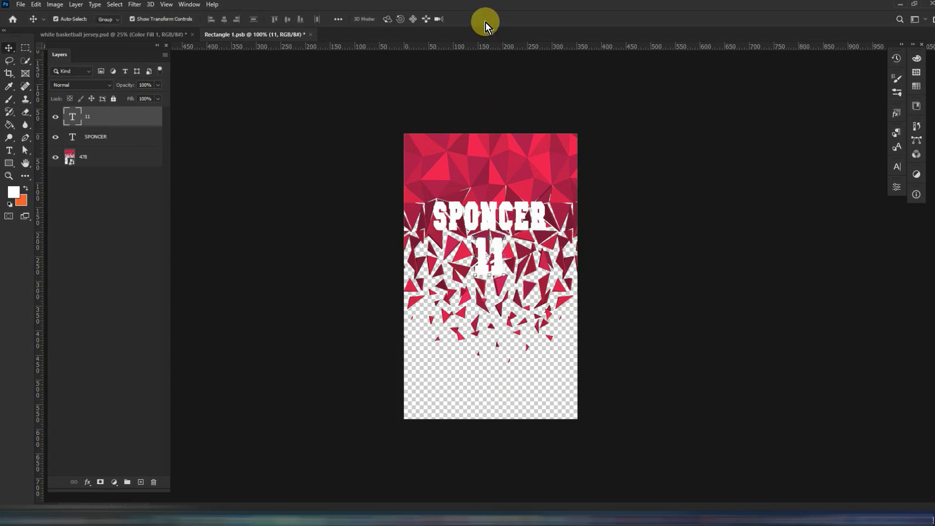
{"action": "left_click", "coordinate": [21, 5]}
{"action": "left_click", "coordinate": [136, 35]}
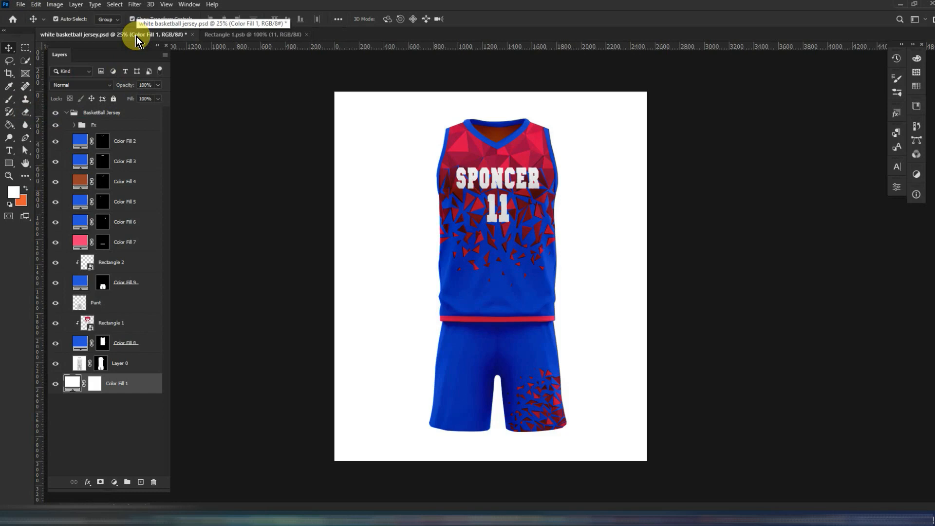
Add the round star badge to the lower-left corner of the Rectangle 2 smart object and close the other smart object and template documents.
{"action": "double_click", "coordinate": [86, 262]}
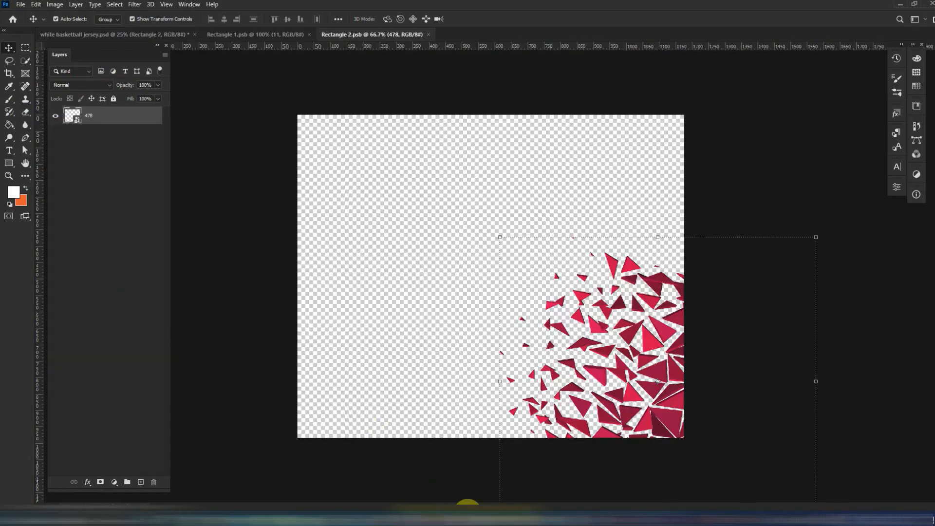
{"action": "left_click_drag", "start_coordinate": [336, 387], "coordinate": [336, 387]}
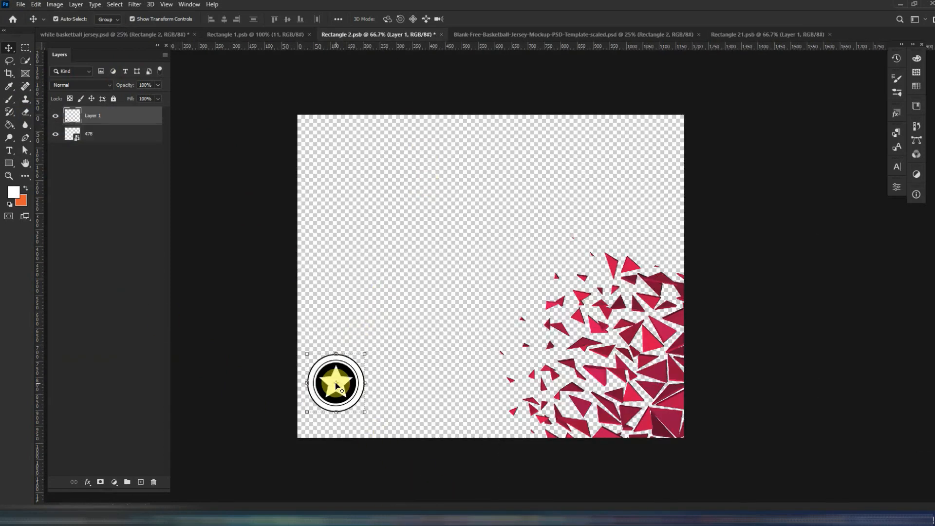
{"action": "left_click", "coordinate": [699, 35]}
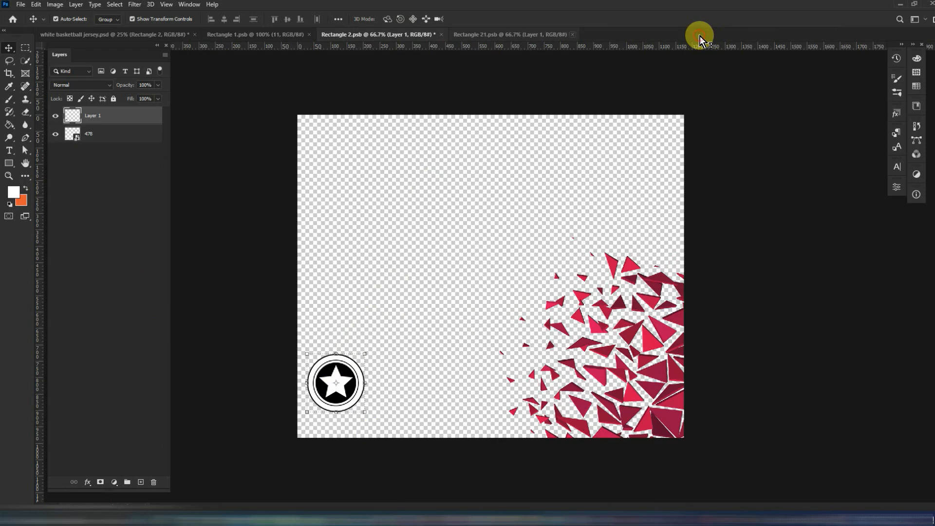
{"action": "left_click", "coordinate": [574, 34]}
{"action": "left_click", "coordinate": [309, 34]}
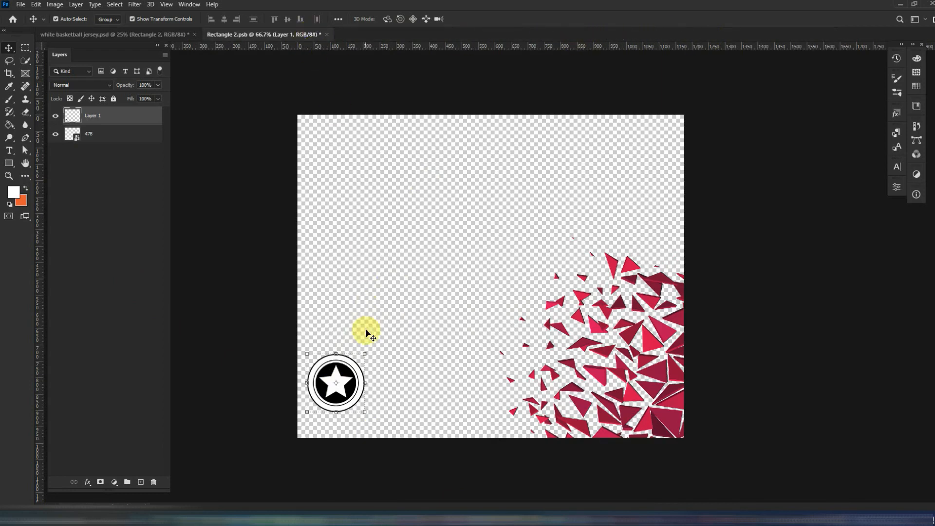
Nudge the star badge slightly inward from the canvas's left edge, save the Rectangle 2 smart object and check the shorts on the mockup.
{"action": "left_click_drag", "start_coordinate": [351, 375], "coordinate": [359, 376]}
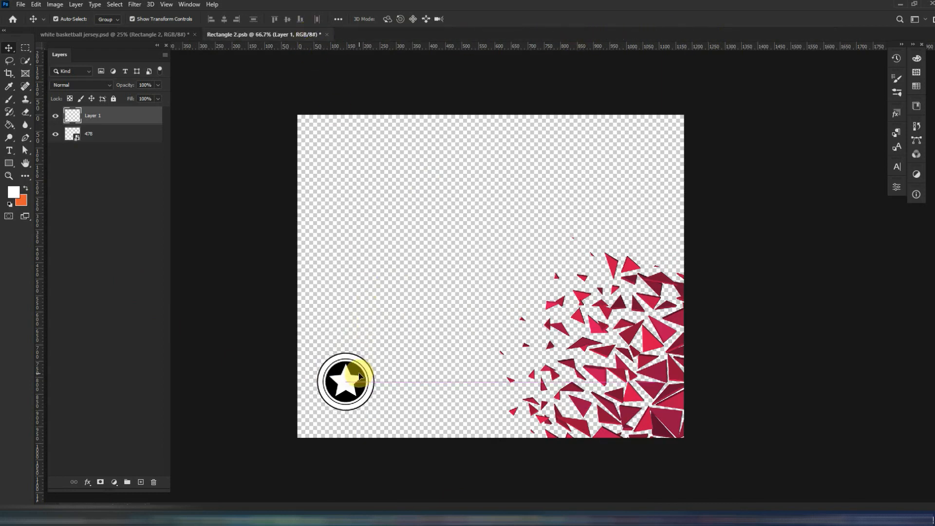
{"action": "left_click", "coordinate": [21, 5]}
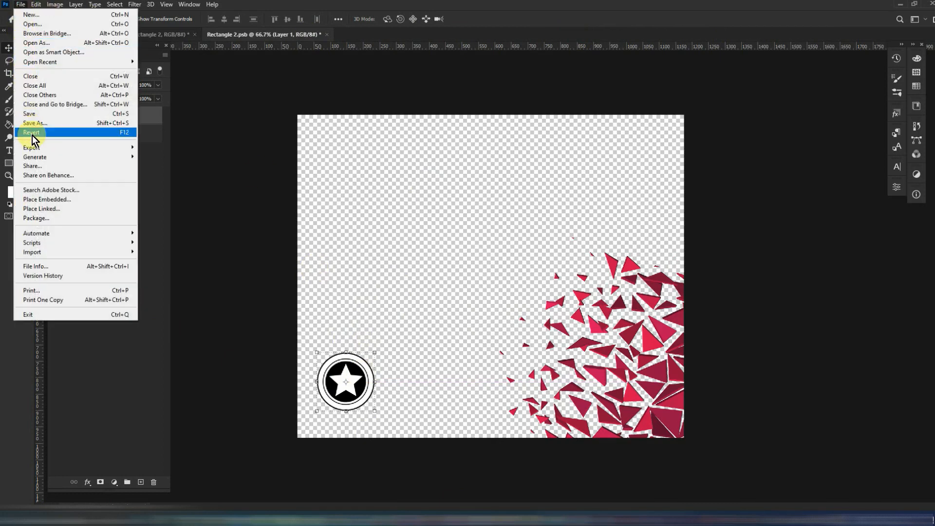
{"action": "left_click", "coordinate": [33, 114]}
{"action": "left_click", "coordinate": [144, 36]}
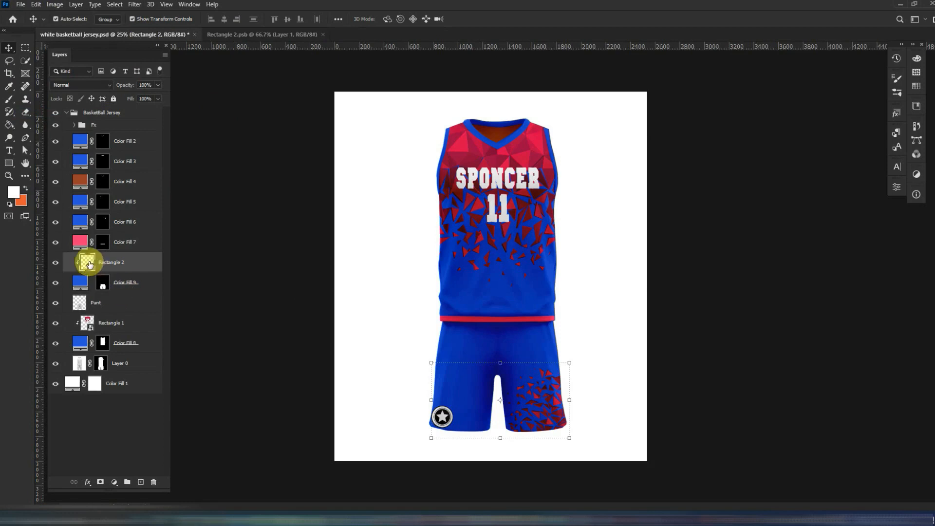
Scale the star badge in Rectangle 2 to about 87%, shift it slightly up and inward, save, and return to the mockup.
{"action": "left_click", "coordinate": [228, 34]}
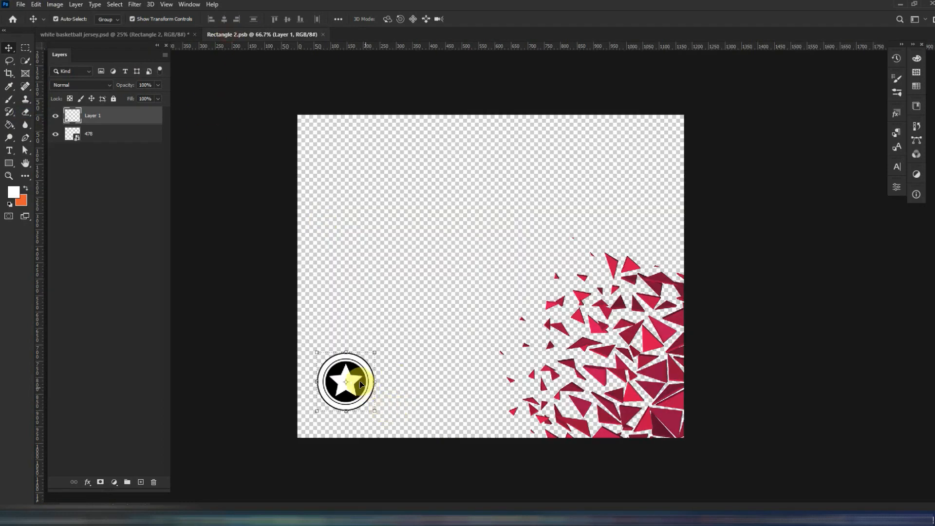
{"action": "mouse_move", "coordinate": [360, 385]}
{"action": "left_mouse_down"}
{"action": "mouse_move", "coordinate": [373, 342]}
{"action": "mouse_move", "coordinate": [363, 375]}
{"action": "left_mouse_up"}
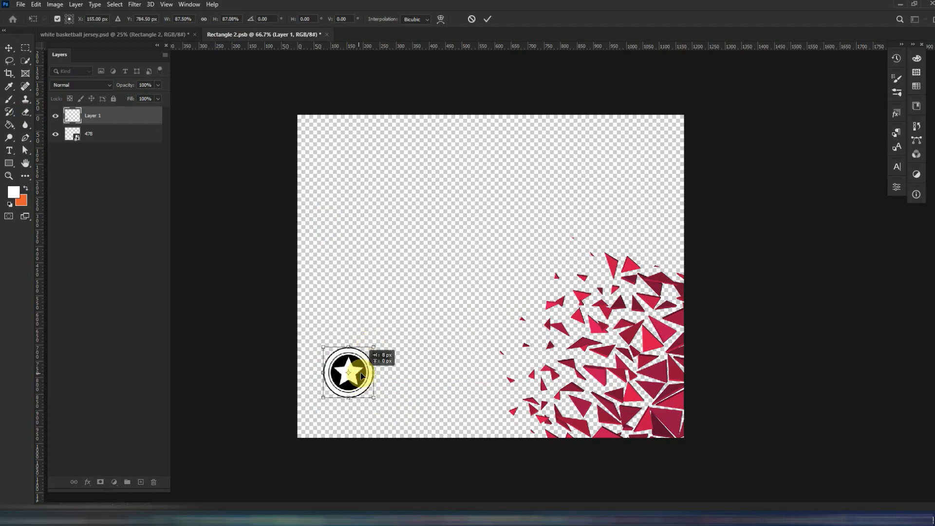
{"action": "left_click", "coordinate": [488, 19]}
{"action": "left_click", "coordinate": [167, 33]}
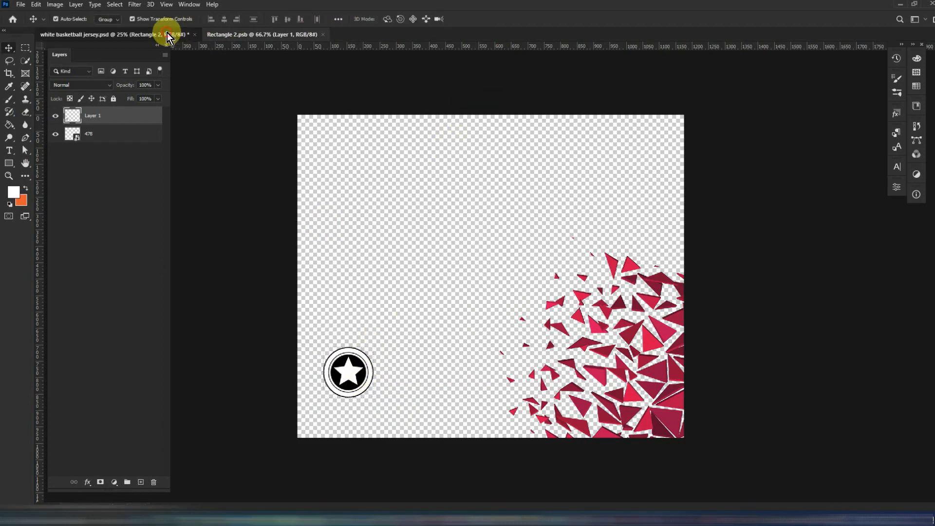
{"action": "left_click", "coordinate": [341, 209]}
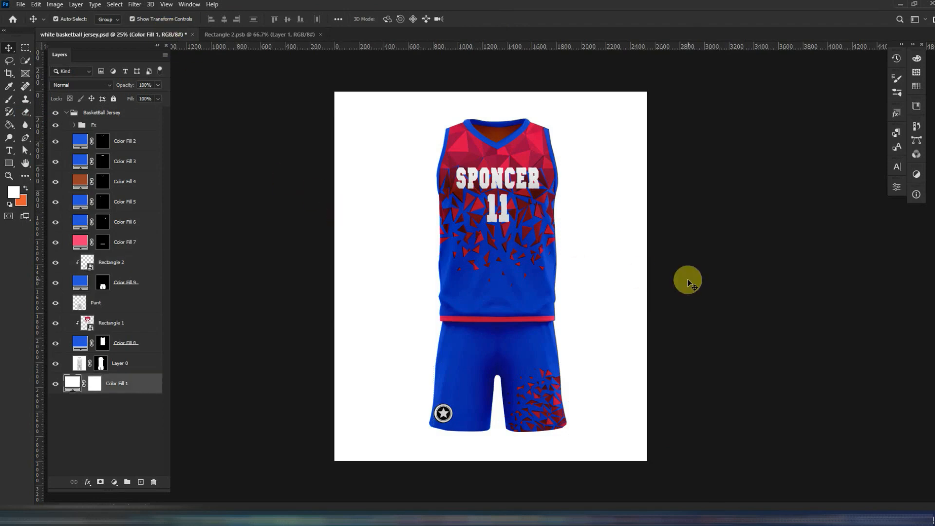
Change the SPONCER text in the Rectangle 1 smart object to a narrower, squared font and enlarge it to about 45 pt.
{"action": "double_click", "coordinate": [86, 323]}
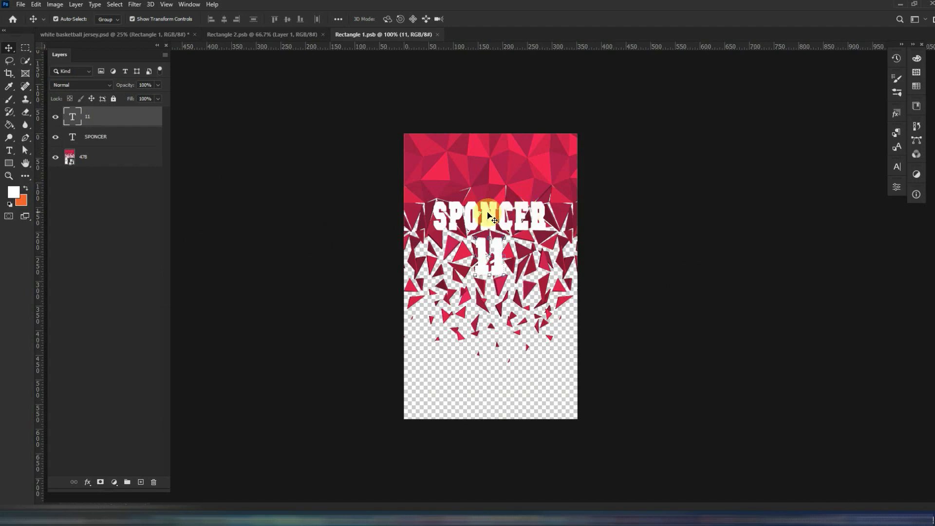
{"action": "left_click", "coordinate": [488, 221]}
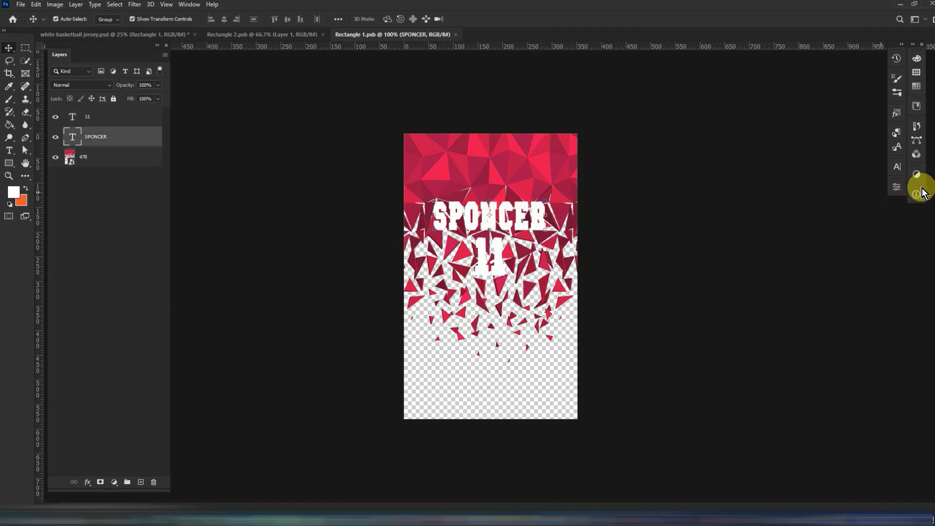
{"action": "left_click", "coordinate": [896, 166]}
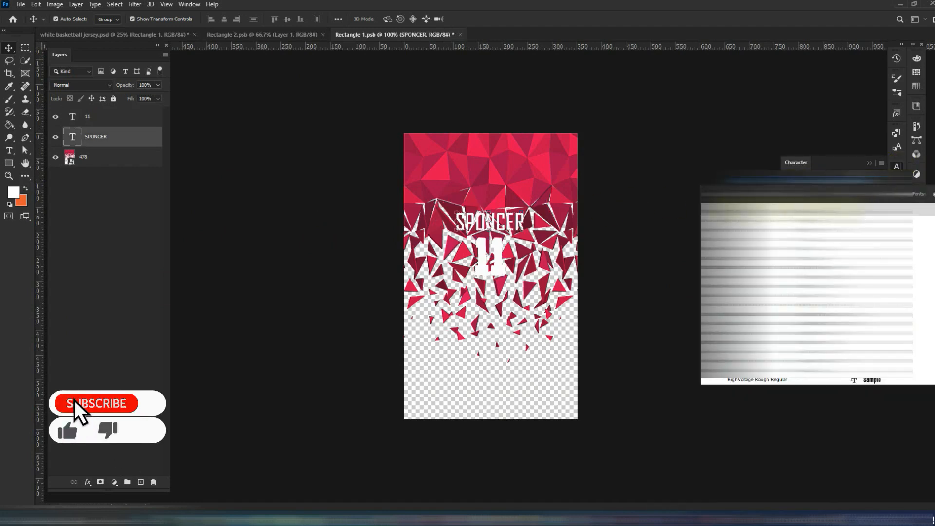
{"action": "left_click", "coordinate": [791, 209]}
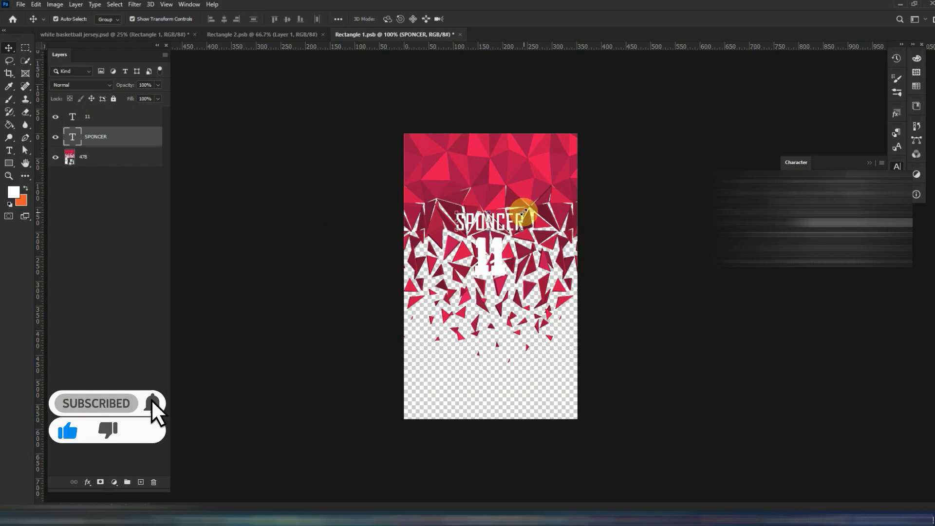
{"action": "left_click_drag", "start_coordinate": [523, 213], "coordinate": [533, 203]}
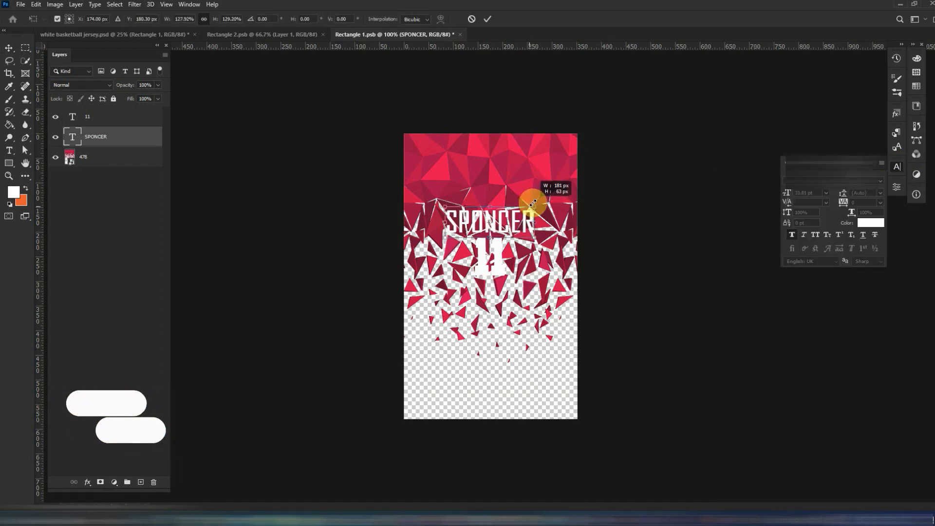
{"action": "left_click", "coordinate": [488, 19]}
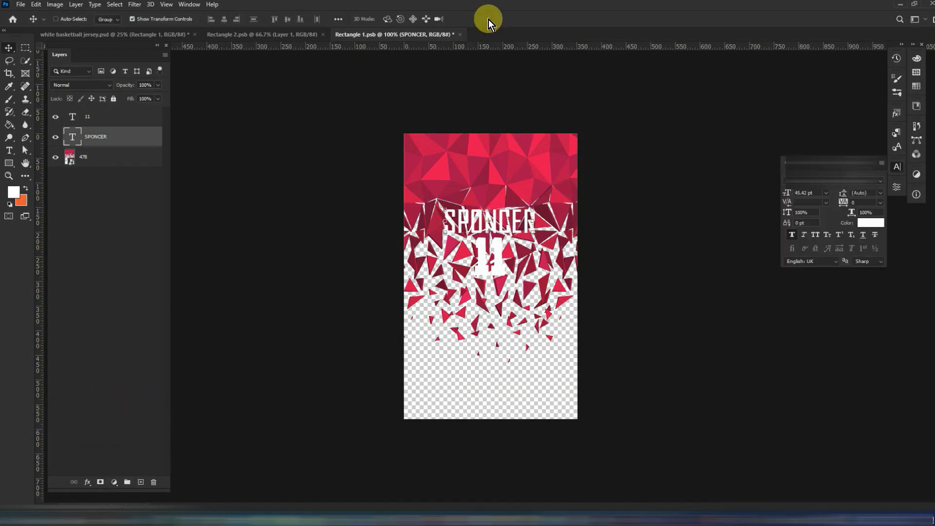
Save the Rectangle 1 smart object and return to the jersey mockup, closing the Rectangle 2 document.
{"action": "left_click", "coordinate": [236, 37]}
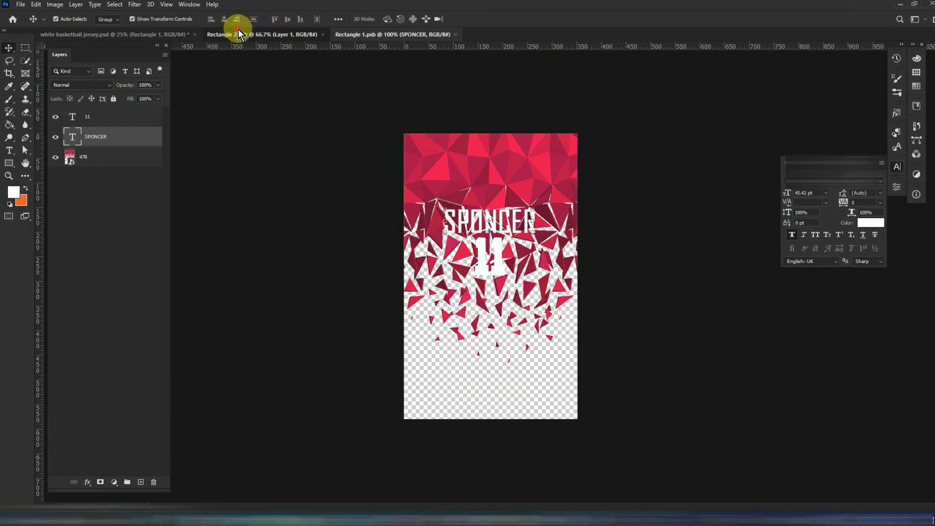
{"action": "left_click", "coordinate": [323, 34]}
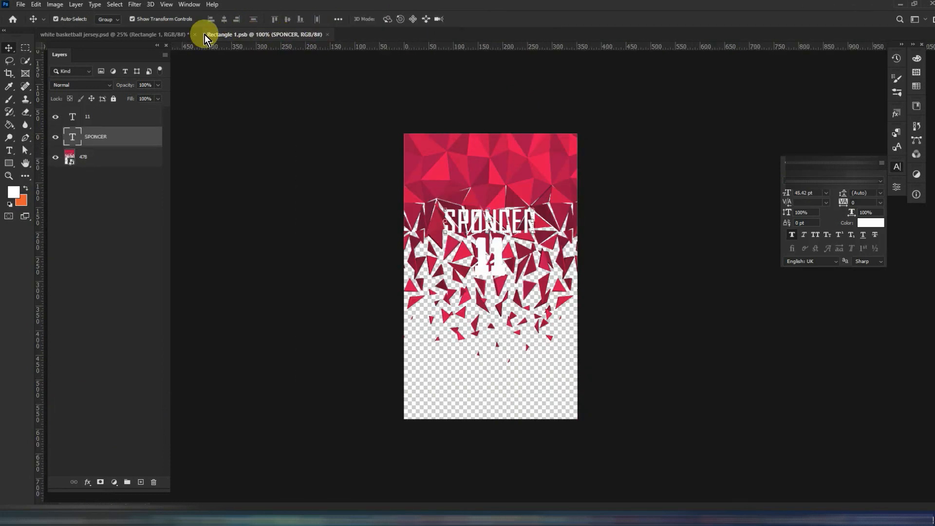
{"action": "left_click", "coordinate": [176, 33]}
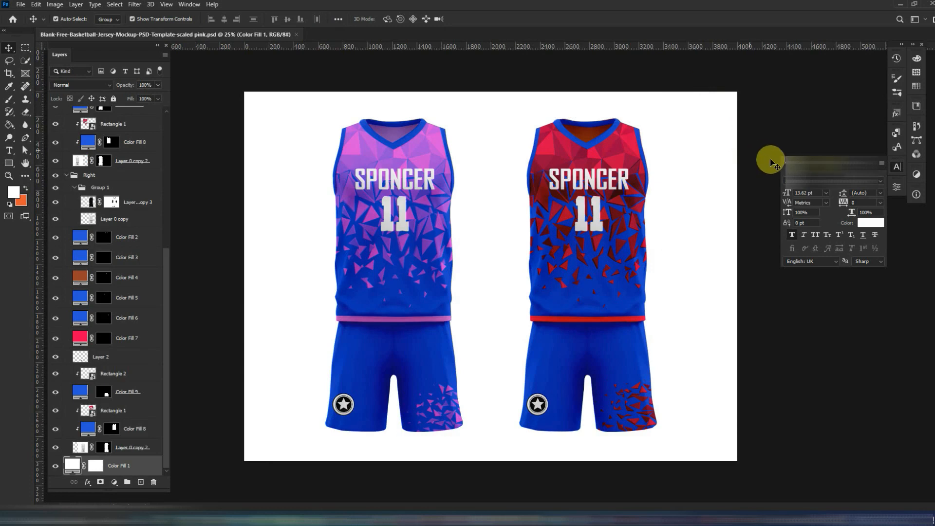
Collapse the Left and Right layer groups in the two-jersey template document.
{"action": "left_click", "coordinate": [757, 151]}
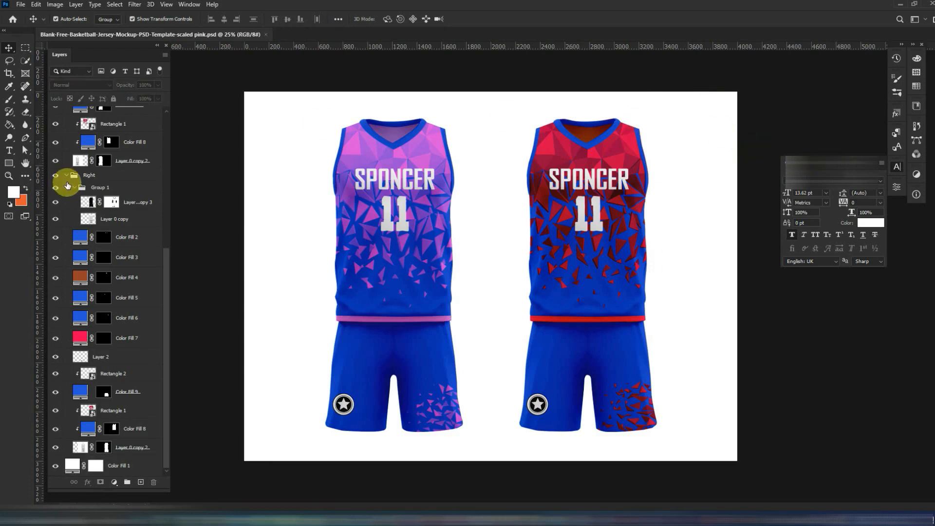
{"action": "left_click_drag", "start_coordinate": [168, 270], "coordinate": [165, 121]}
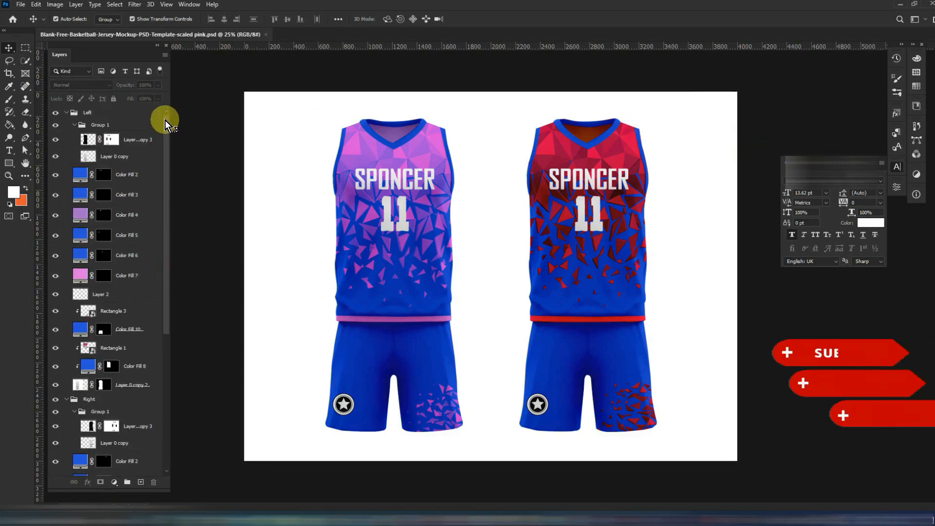
{"action": "left_click", "coordinate": [67, 114]}
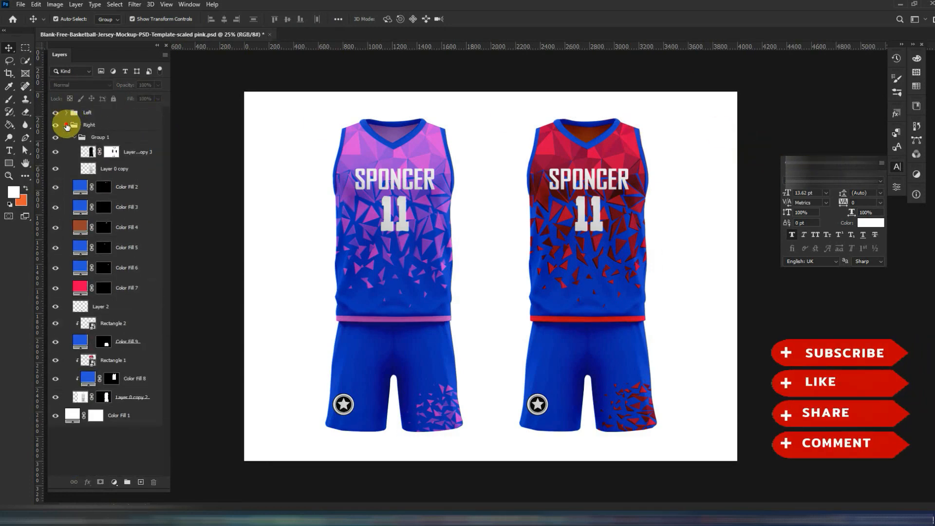
{"action": "left_click", "coordinate": [66, 126]}
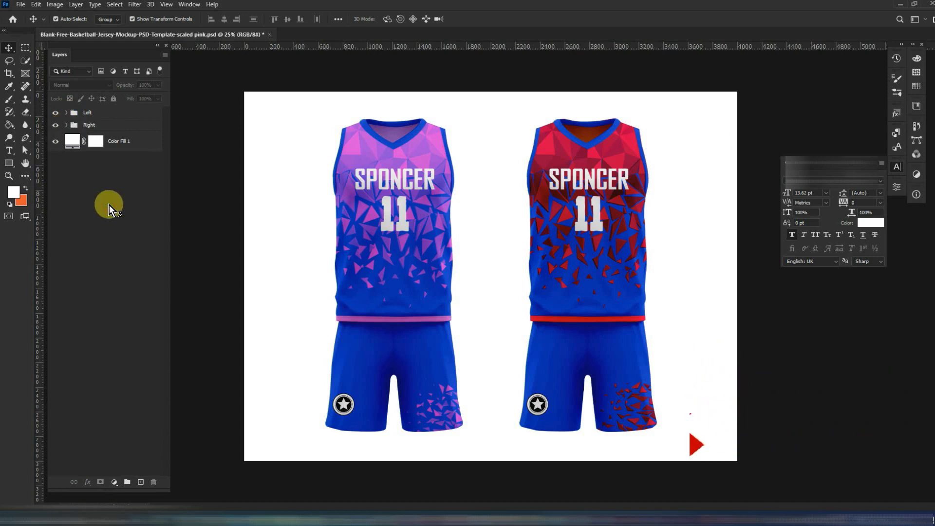